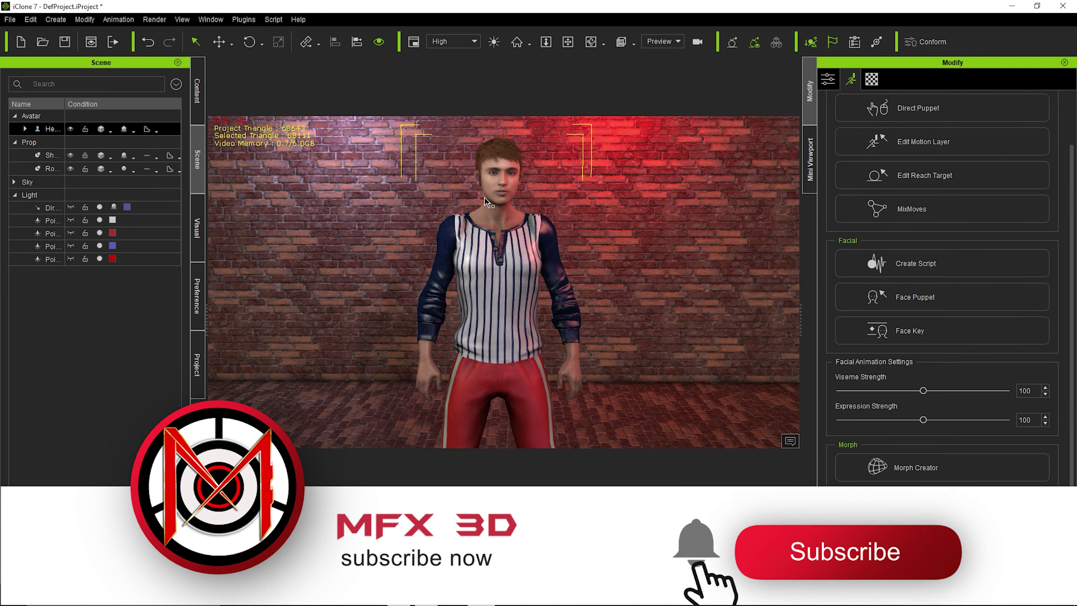
# Apply the CoolPose motion from Motion > 01_iClone7 > 2.Male to the avatar
pyautogui.press('s')
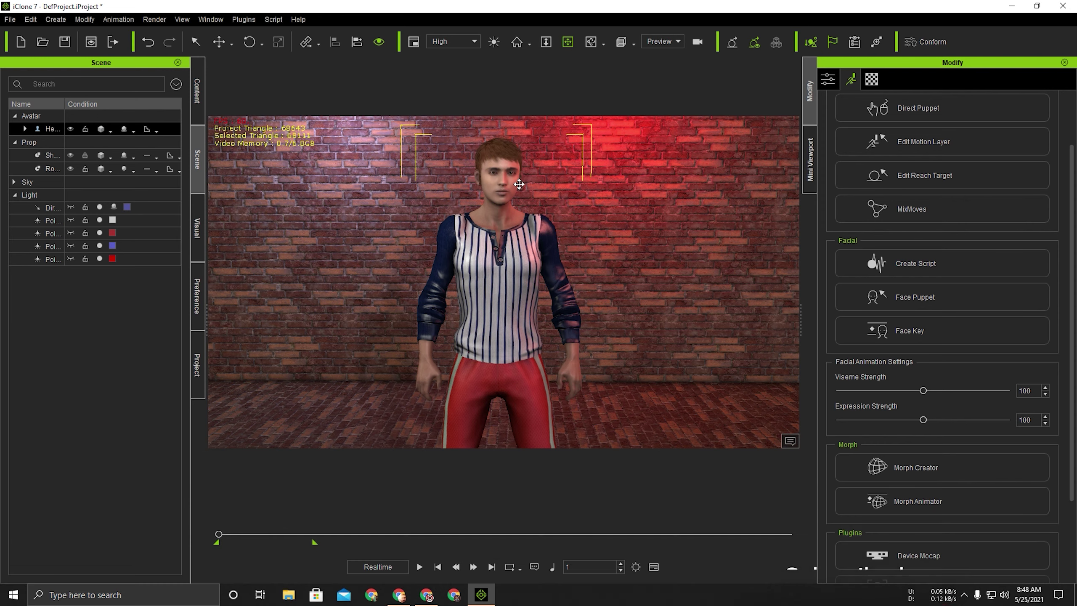
pyautogui.scroll(2, 560, 181)
pyautogui.scroll(1, 550, 186)
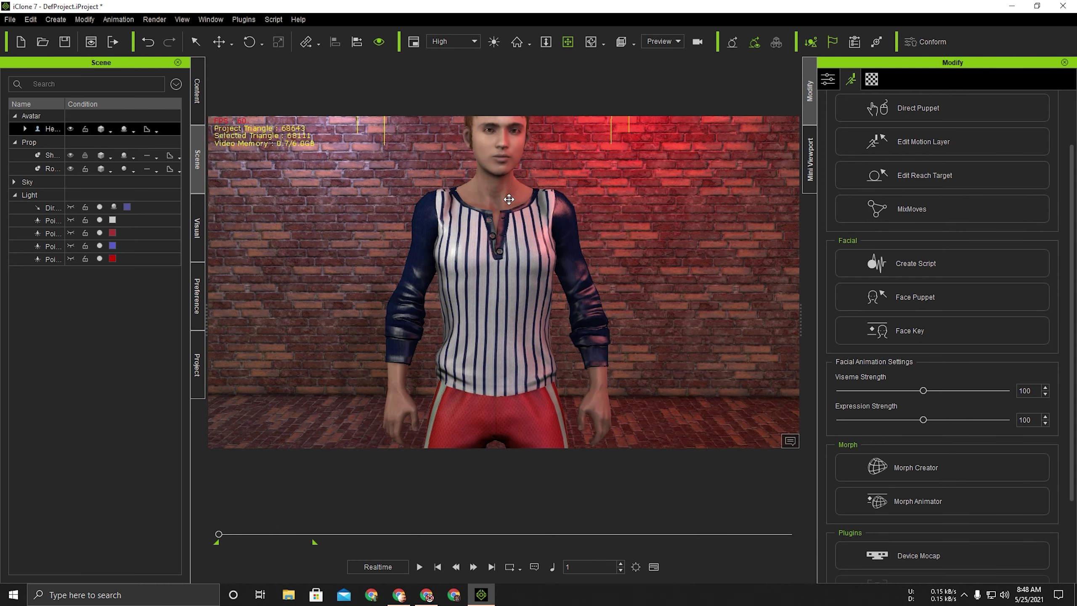
pyautogui.scroll(2, 489, 205)
pyautogui.scroll(1, 492, 212)
pyautogui.scroll(1, 504, 233)
pyautogui.scroll(2, 517, 246)
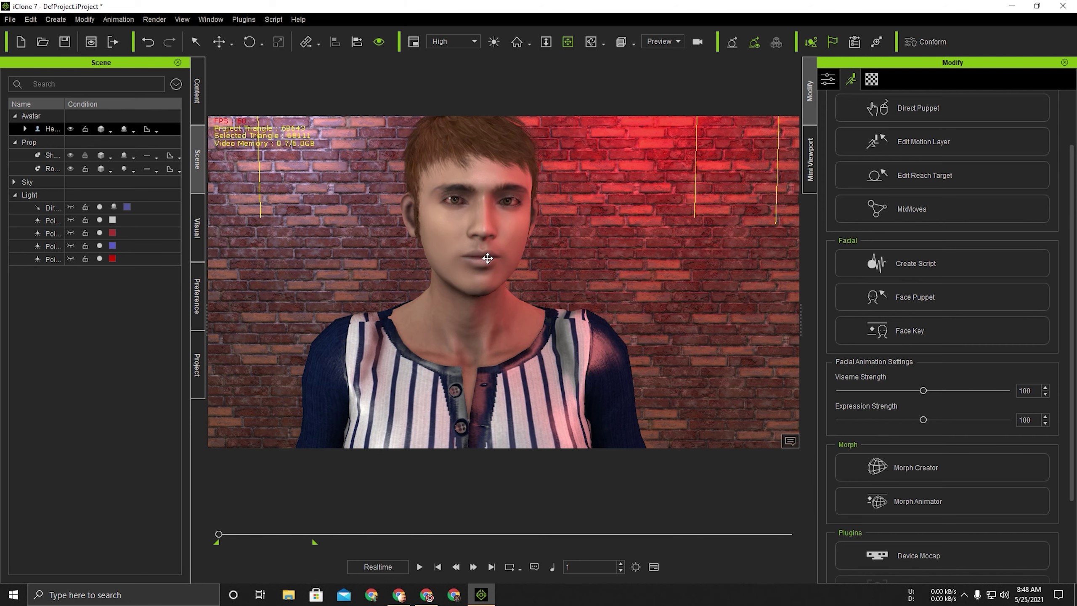
pyautogui.scroll(-2, 484, 243)
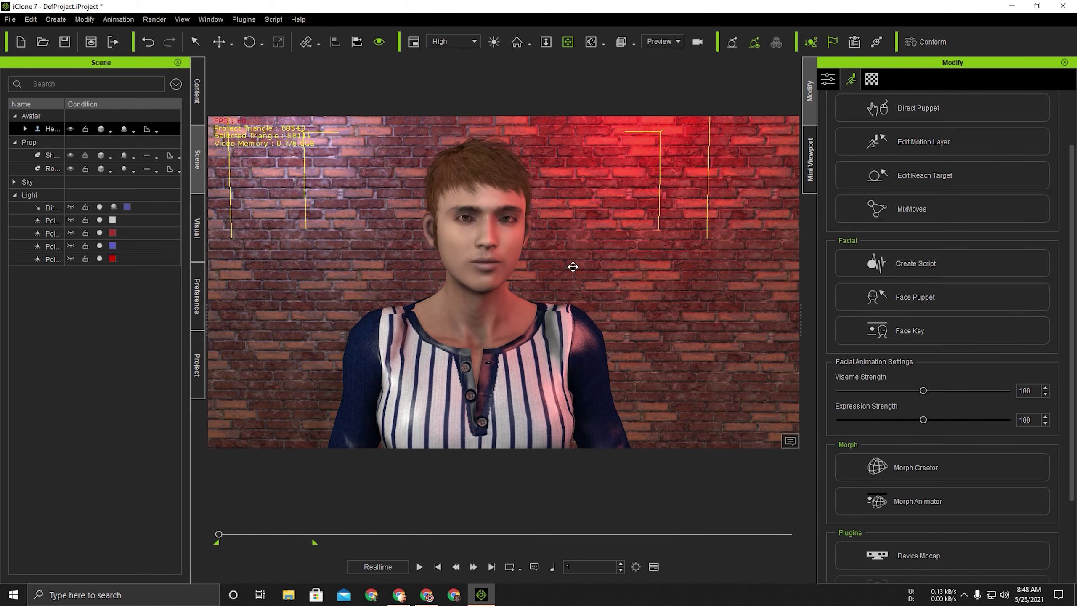
pyautogui.scroll(-2, 485, 271)
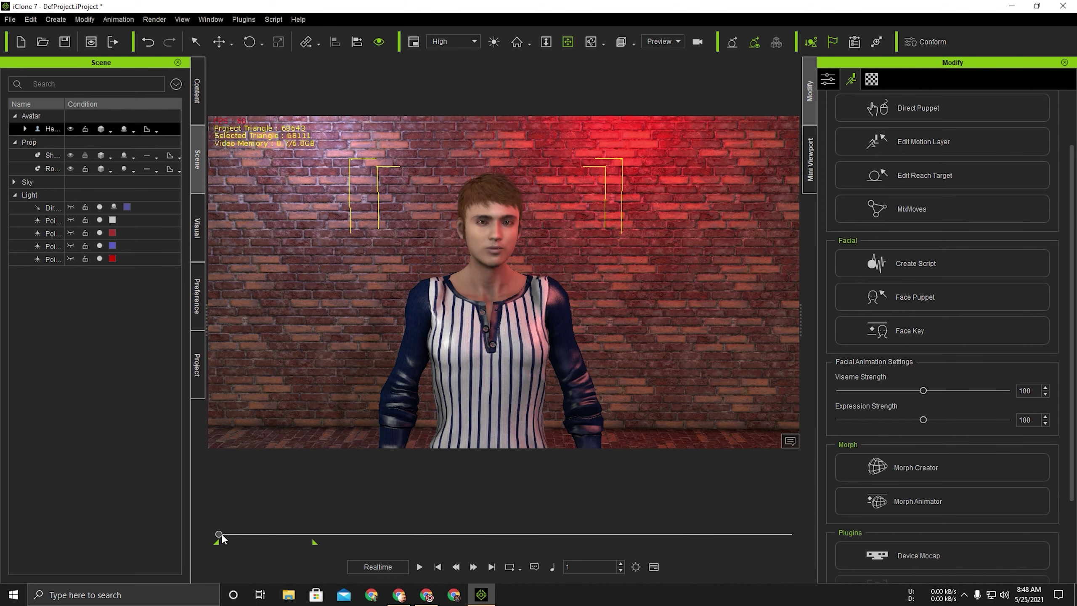
pyautogui.click(198, 106)
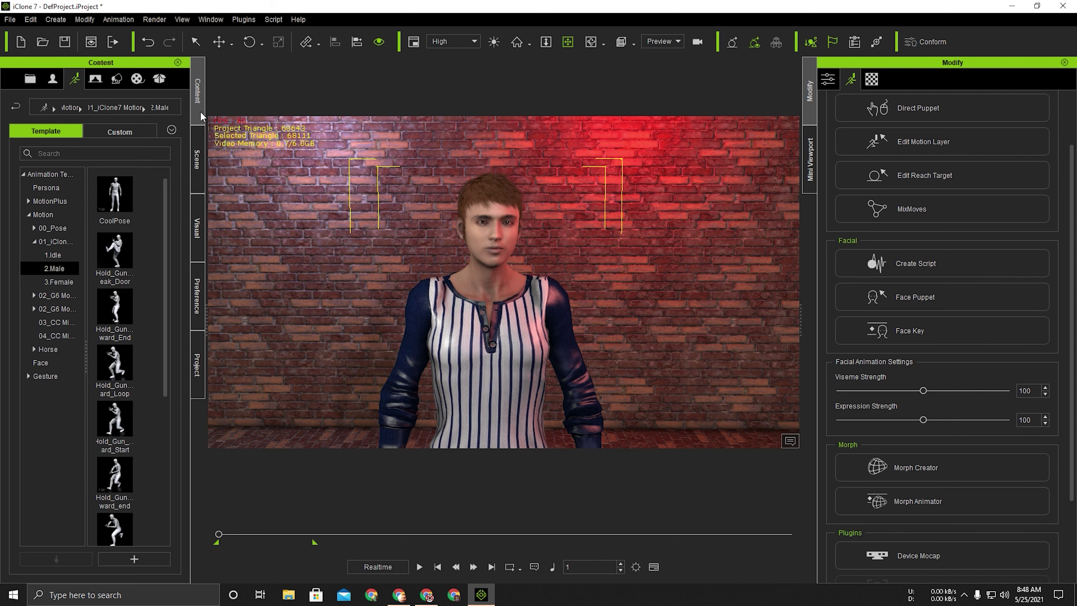
pyautogui.click(54, 268)
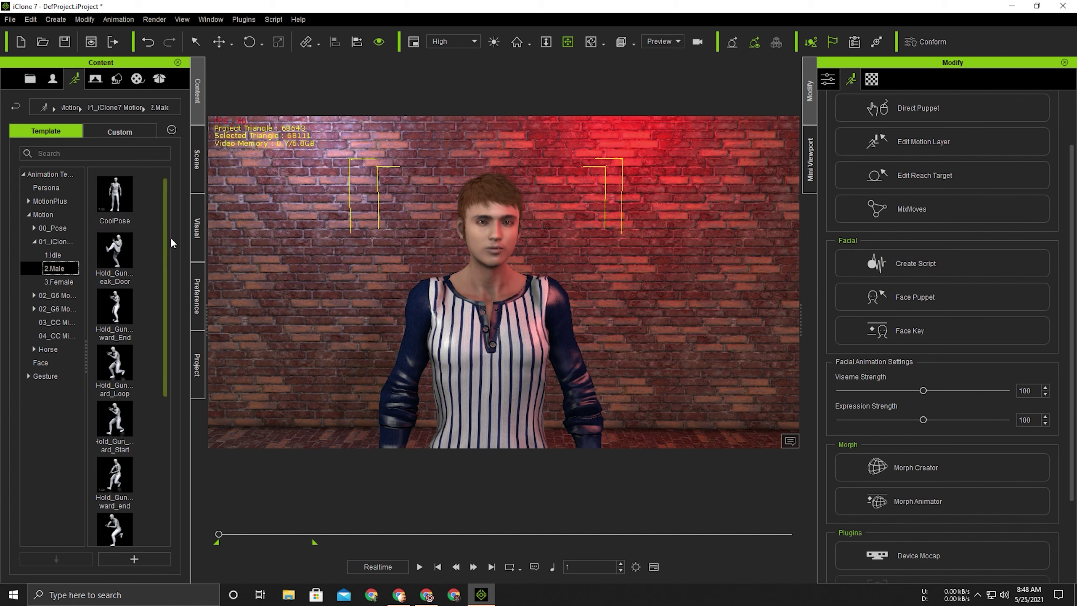
pyautogui.moveTo(115, 195)
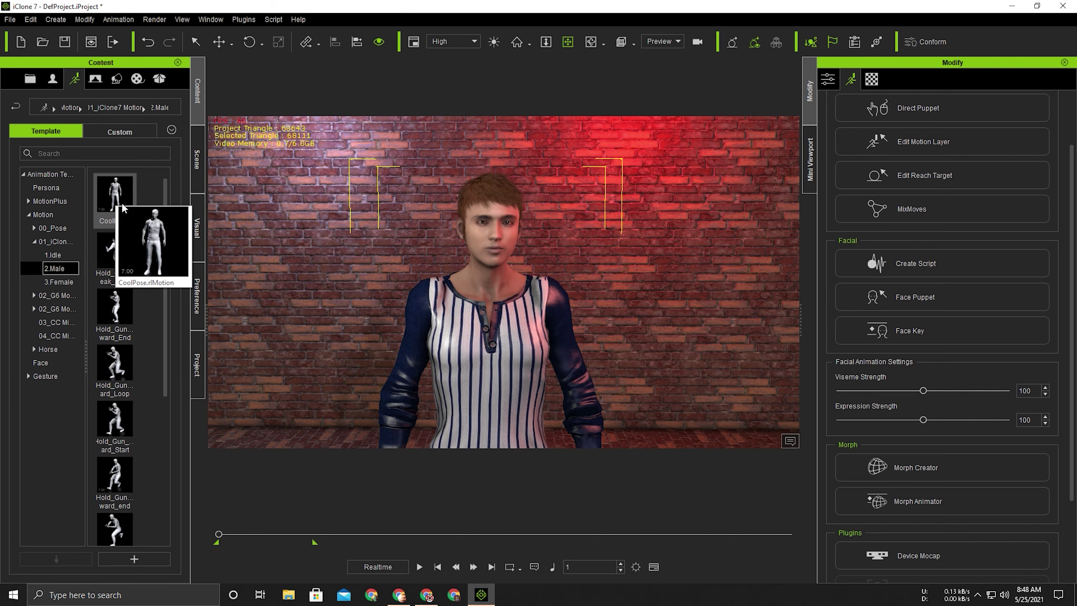
pyautogui.moveTo(122, 208); pyautogui.dragTo(495, 358)
# Preview the CoolPose motion, stop it, and rewind to frame 1
pyautogui.press('space')
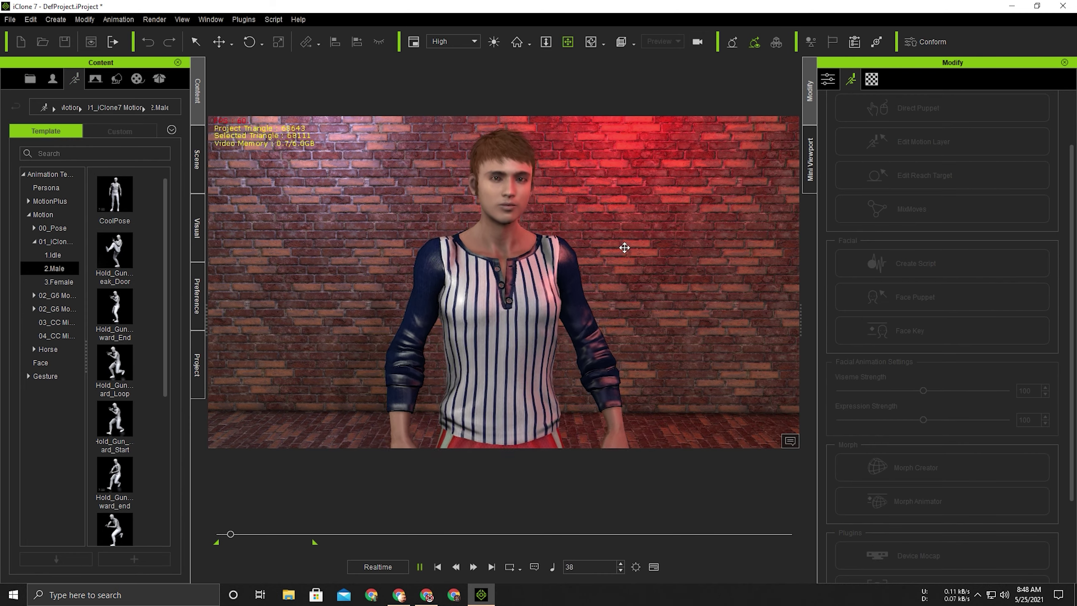
pyautogui.click(262, 534)
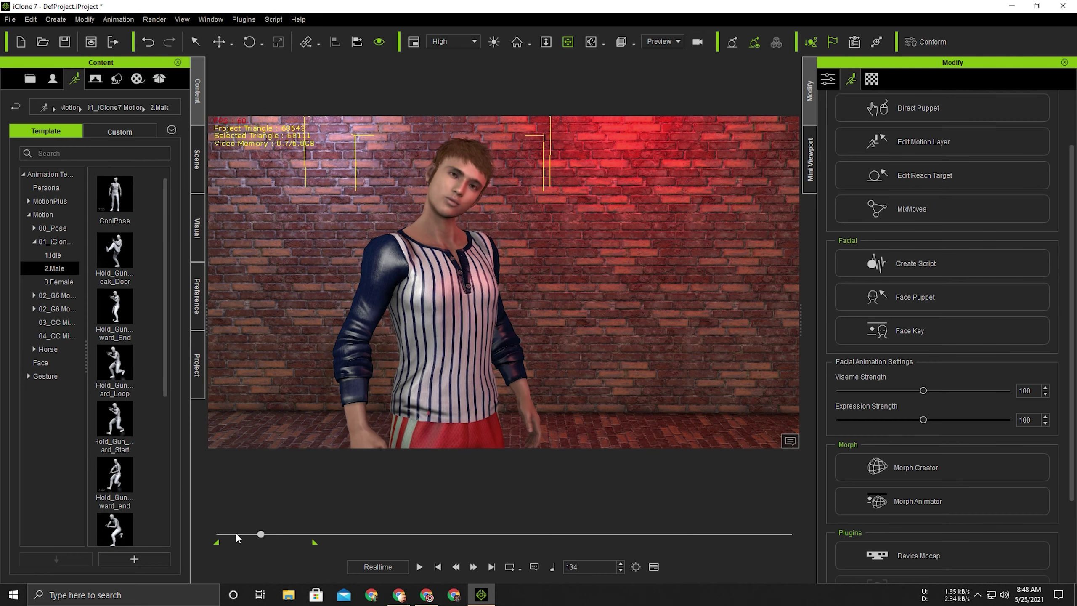
pyautogui.moveTo(236, 535); pyautogui.dragTo(191, 534)
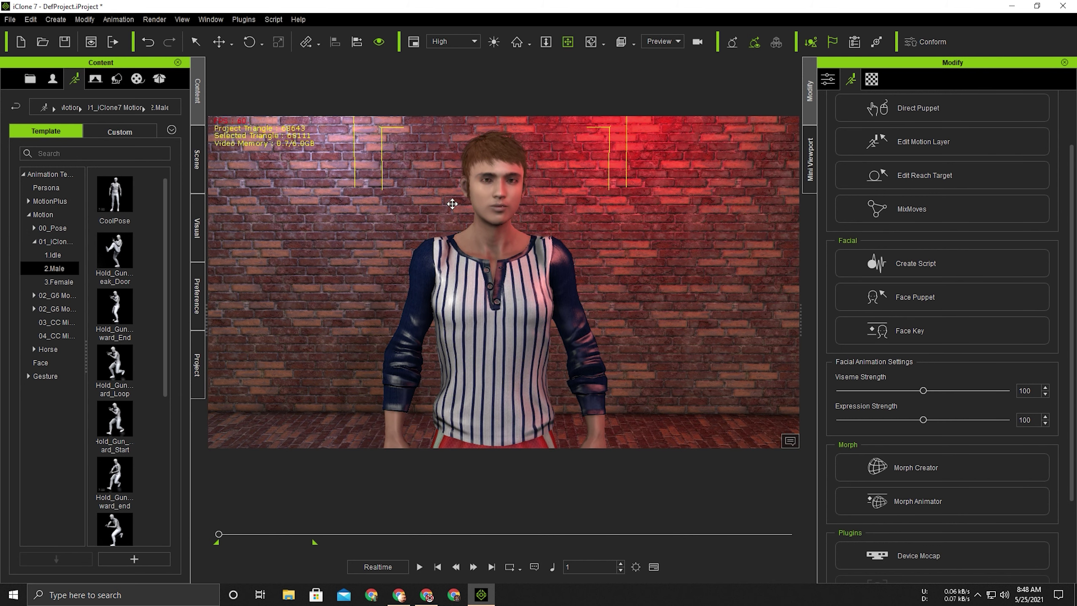
pyautogui.click(197, 160)
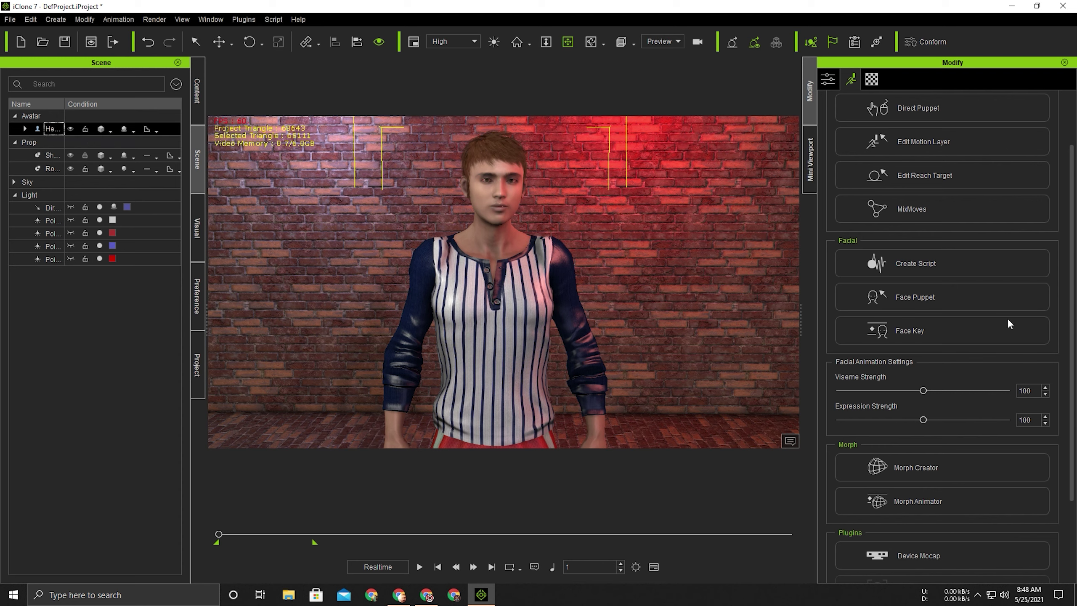
# Start Create Script and try Audio File as the voice source, then cancel
pyautogui.click(992, 335)
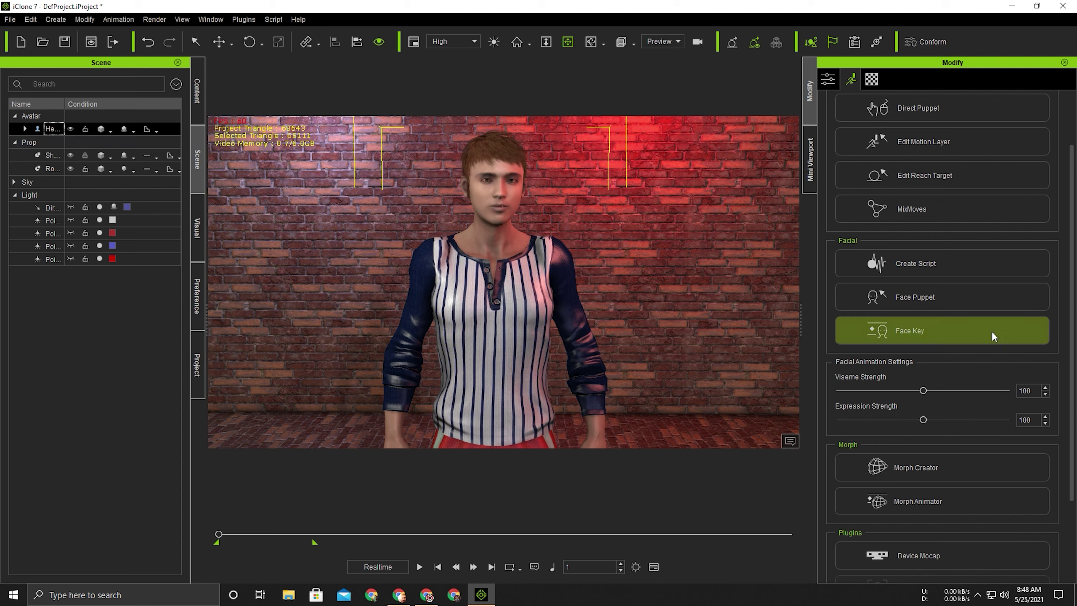
pyautogui.click(916, 264)
pyautogui.moveTo(292, 184)
pyautogui.mouseDown()
pyautogui.moveTo(236, 152)
pyautogui.moveTo(269, 150)
pyautogui.mouseUp()
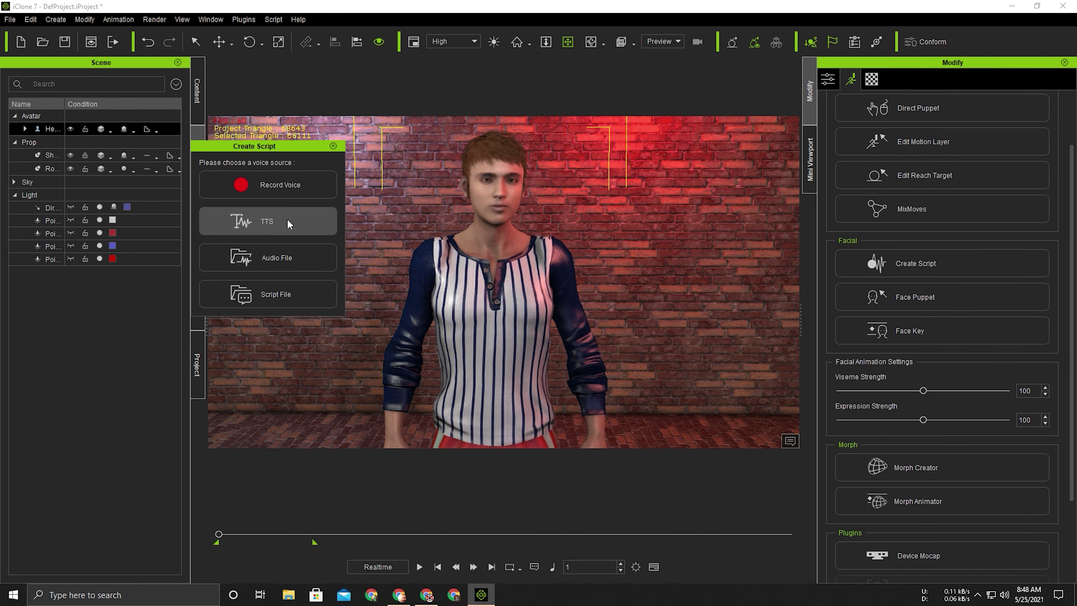
pyautogui.moveTo(261, 151); pyautogui.dragTo(248, 162)
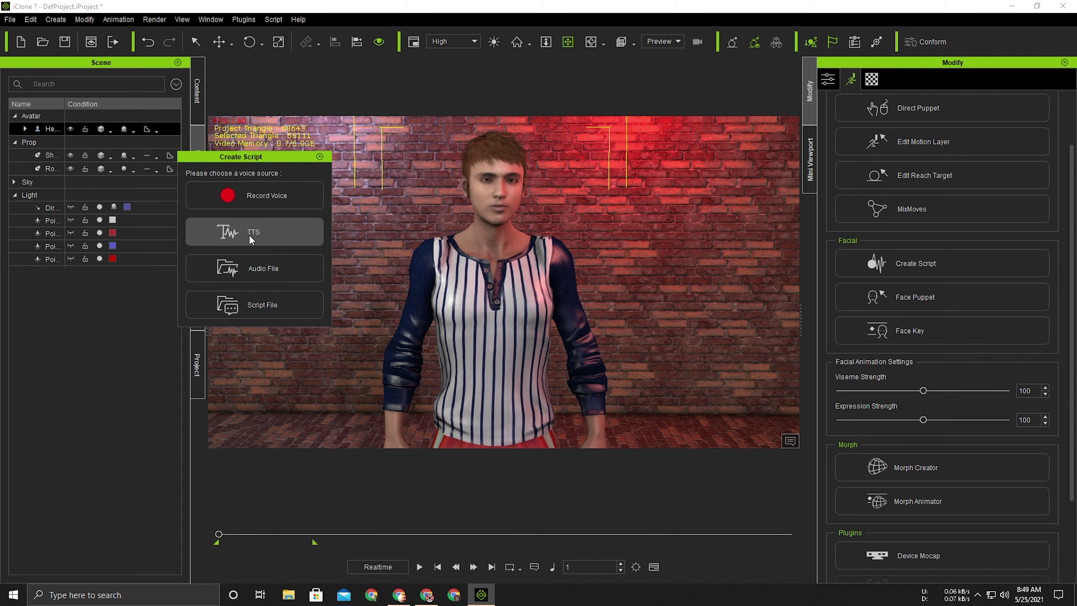
pyautogui.click(251, 269)
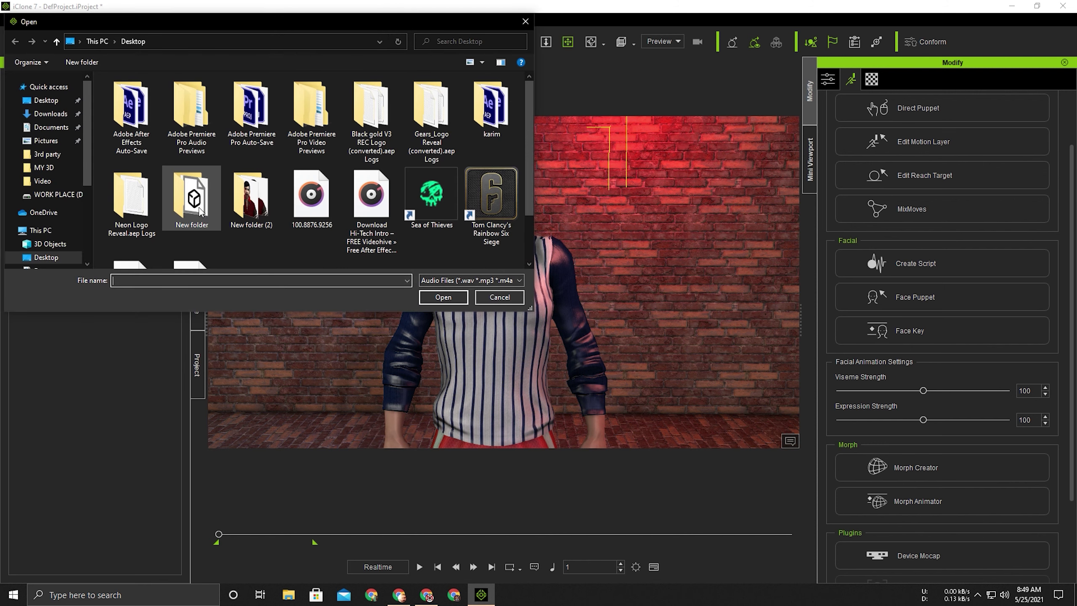
pyautogui.scroll(-2, 299, 230)
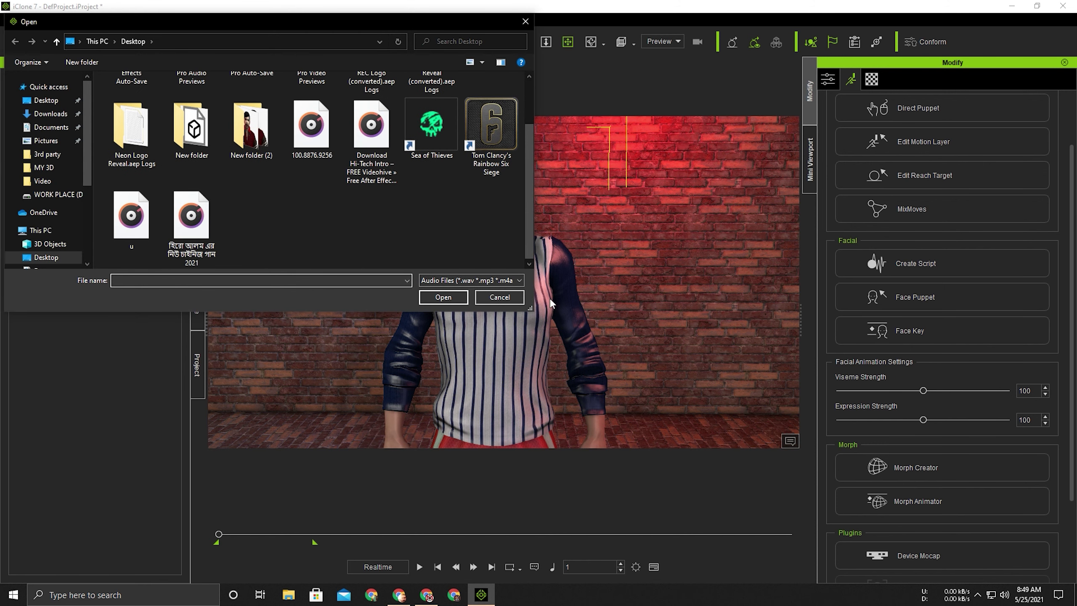
pyautogui.click(499, 297)
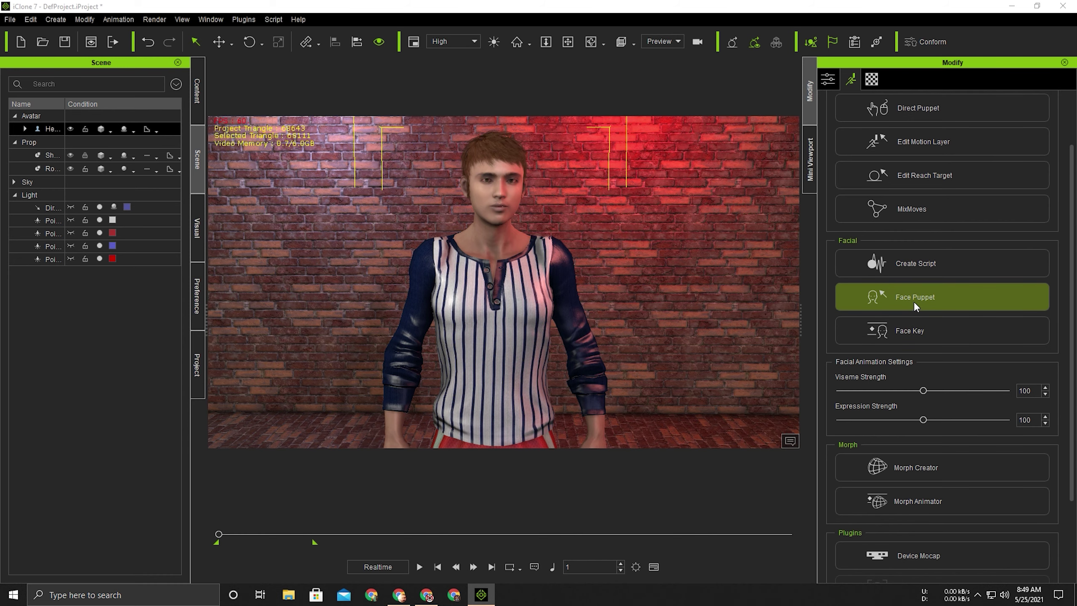
# Try Script File as the voice source, check accepted file types, cancel, and reopen Create Script
pyautogui.click(919, 264)
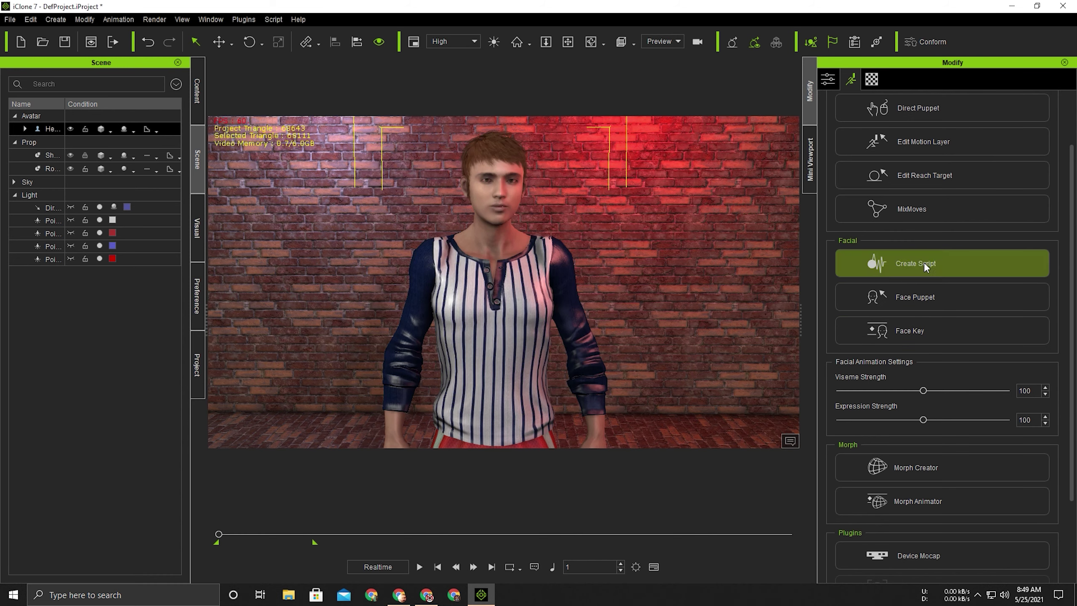
pyautogui.click(262, 305)
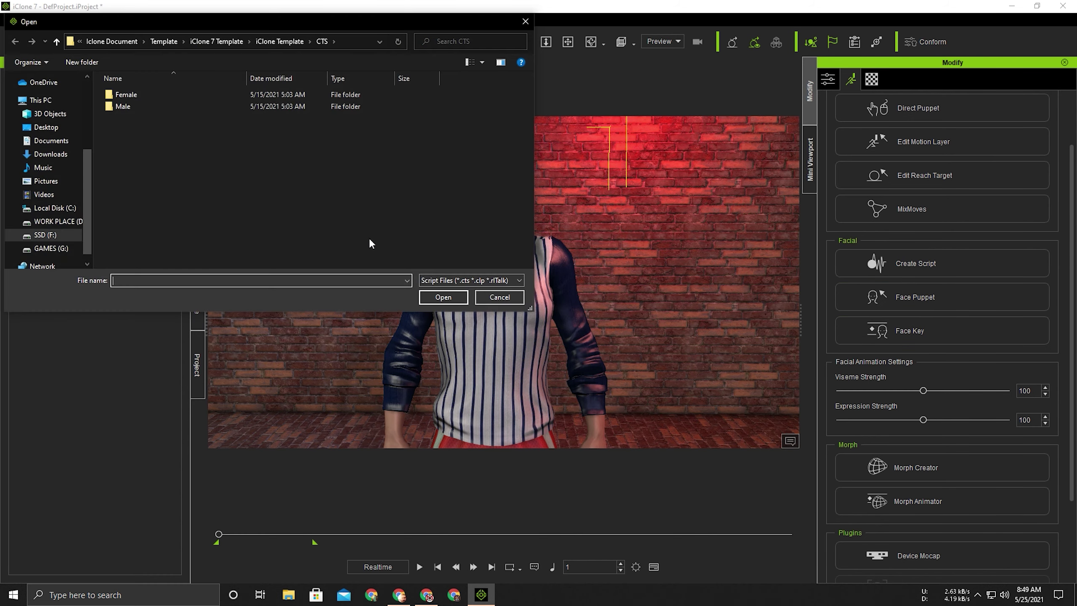
pyautogui.click(489, 279)
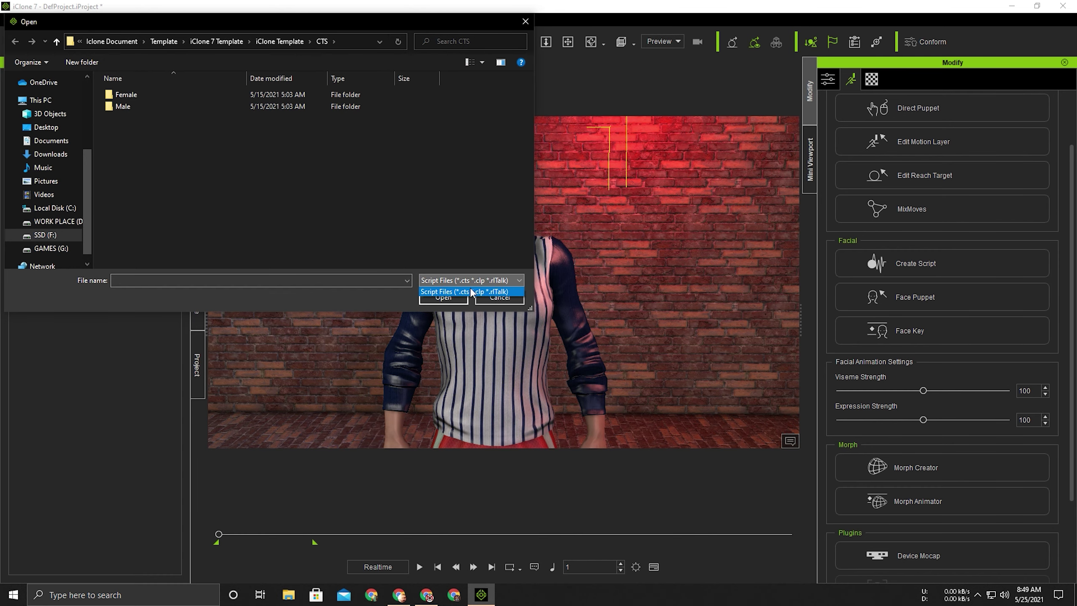
pyautogui.click(478, 292)
pyautogui.click(499, 298)
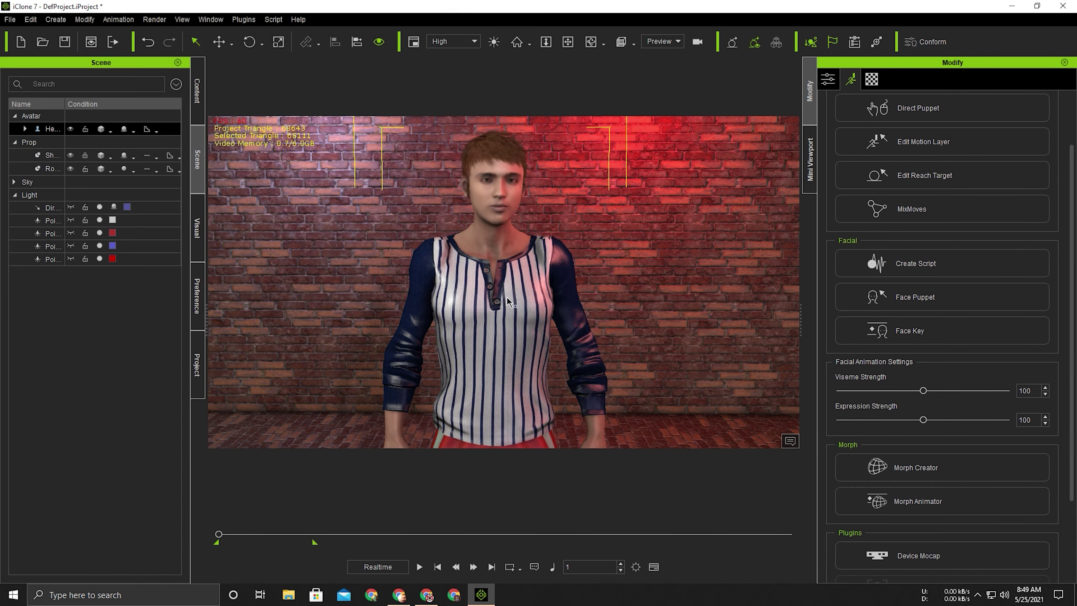
pyautogui.click(922, 271)
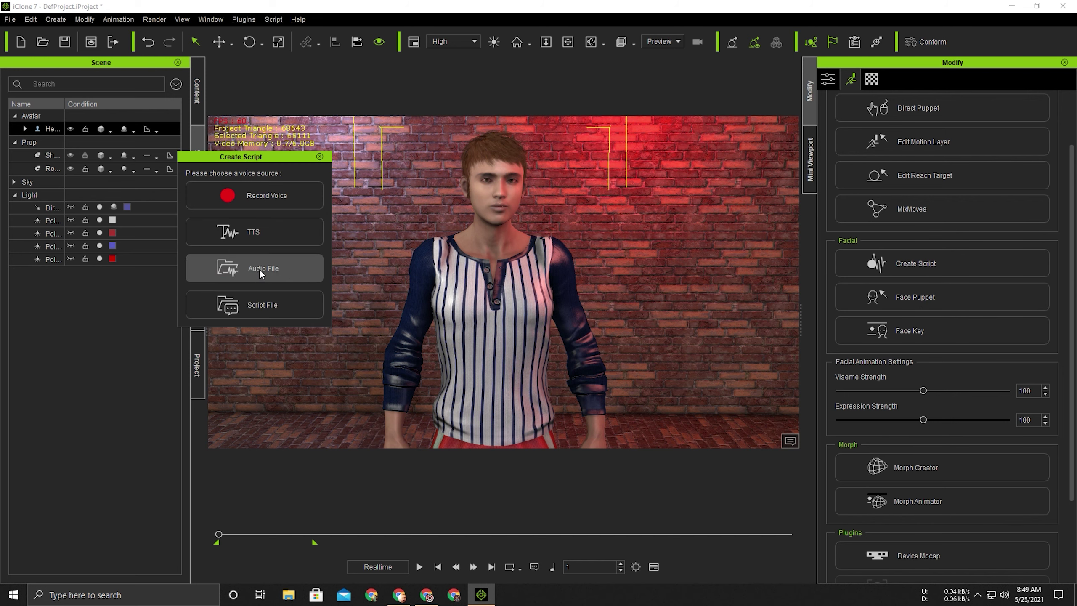
# Record a 3.72-second voice clip through the BM100 FX microphone and accept it
pyautogui.click(268, 203)
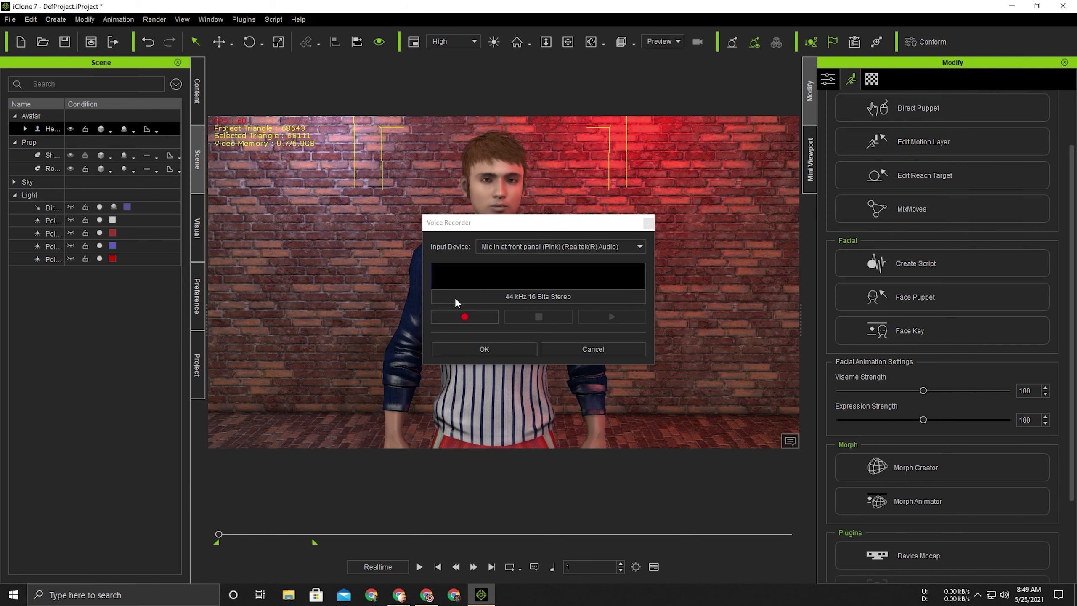
pyautogui.click(571, 247)
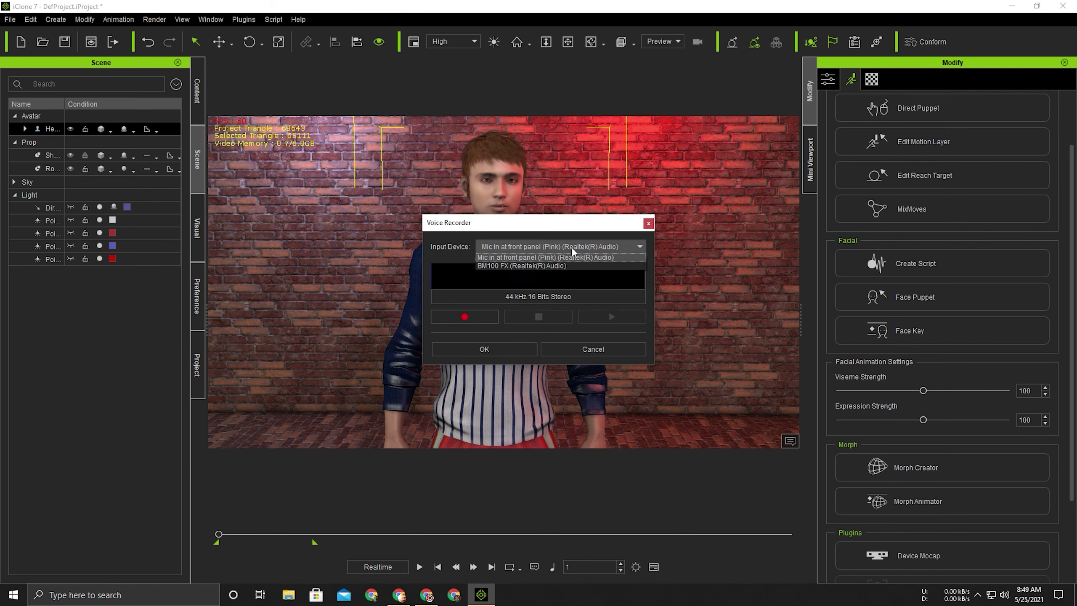
pyautogui.click(525, 265)
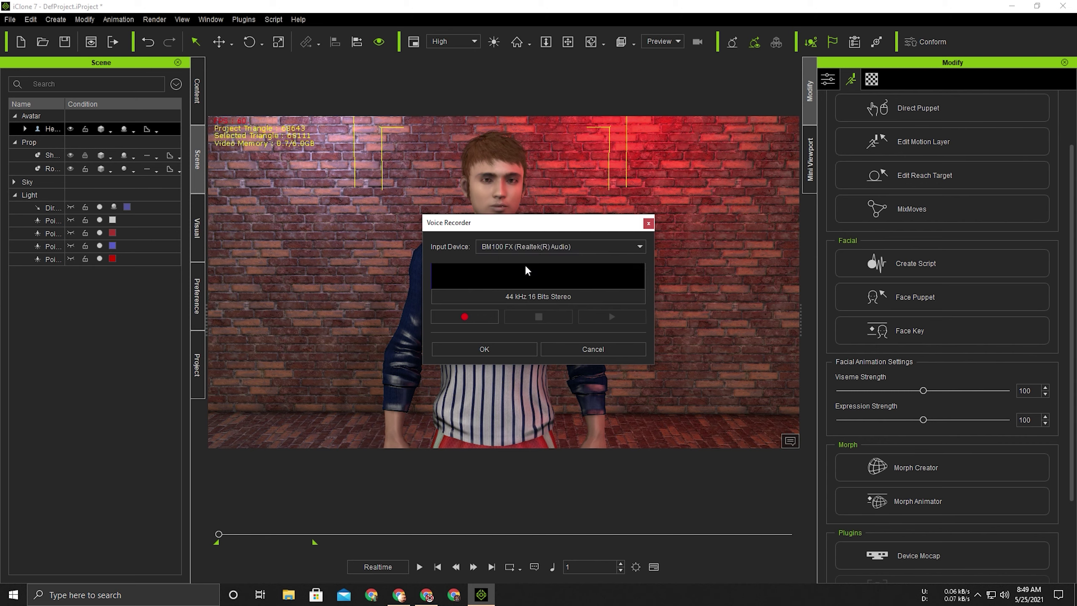
pyautogui.click(479, 317)
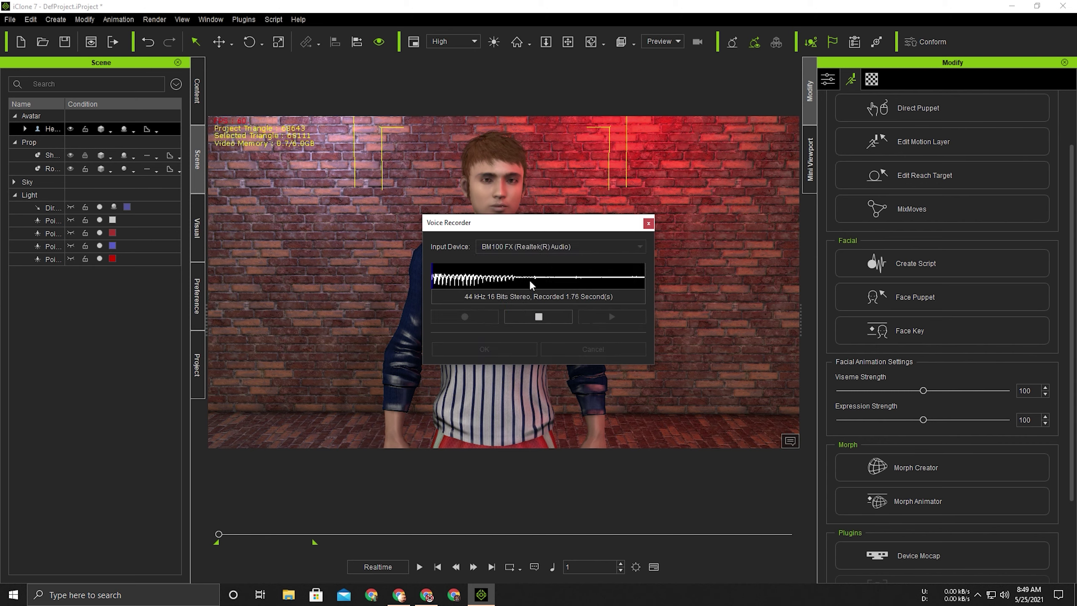
pyautogui.click(538, 317)
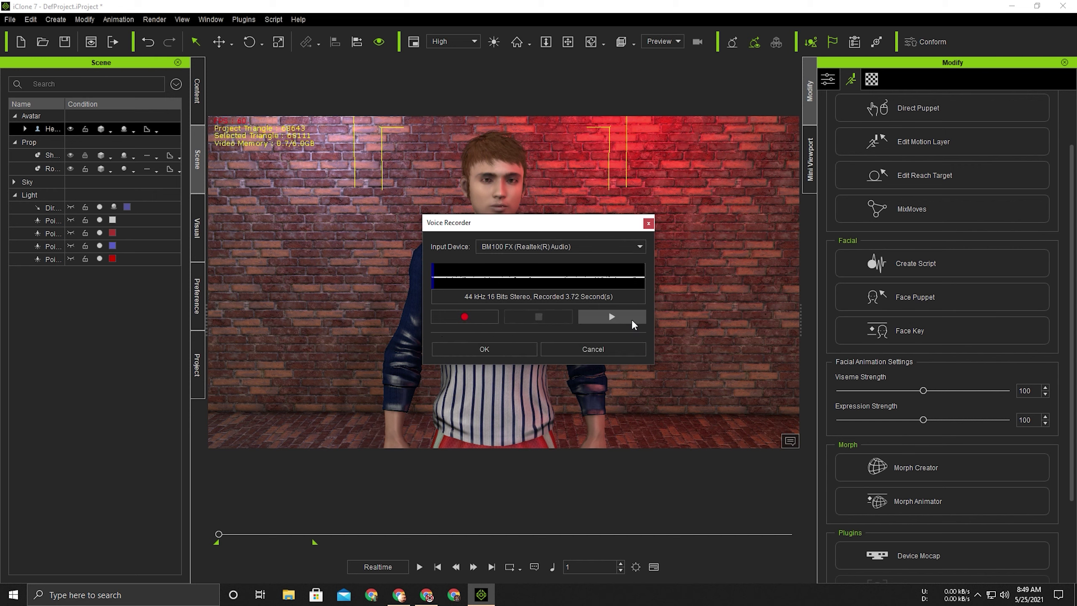
pyautogui.click(492, 348)
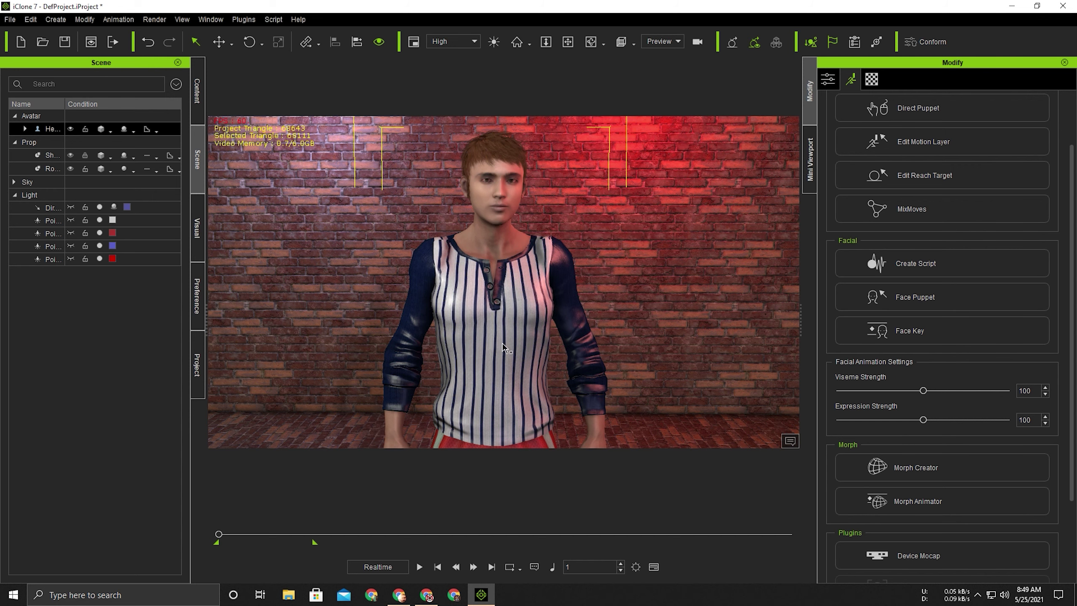
# Preview playback, show an enlarged timeline, and fit the 0–1800 frame range to window
pyautogui.press('space')
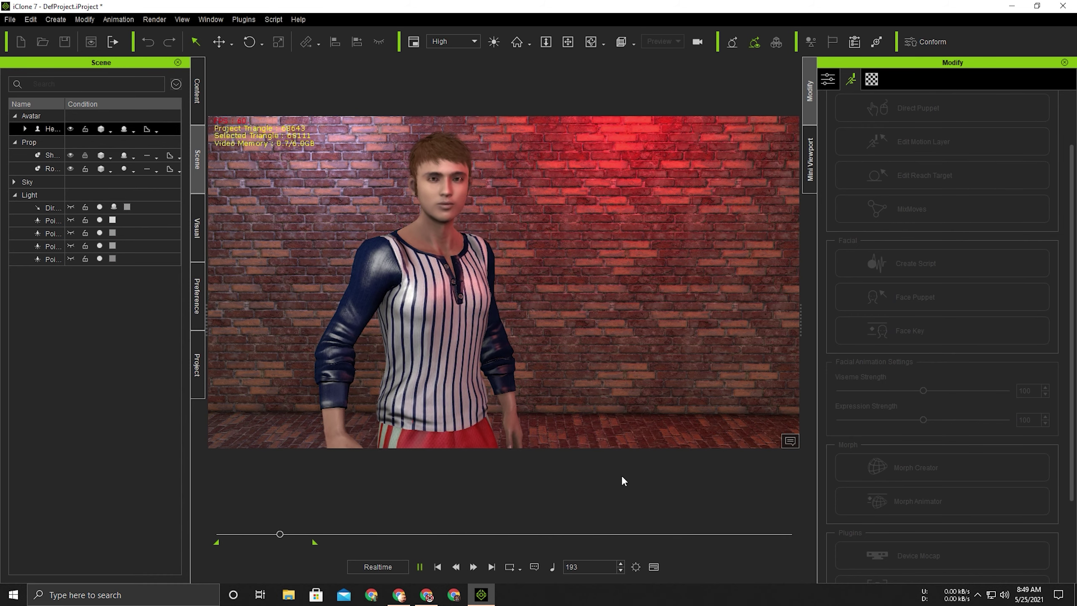
pyautogui.click(653, 566)
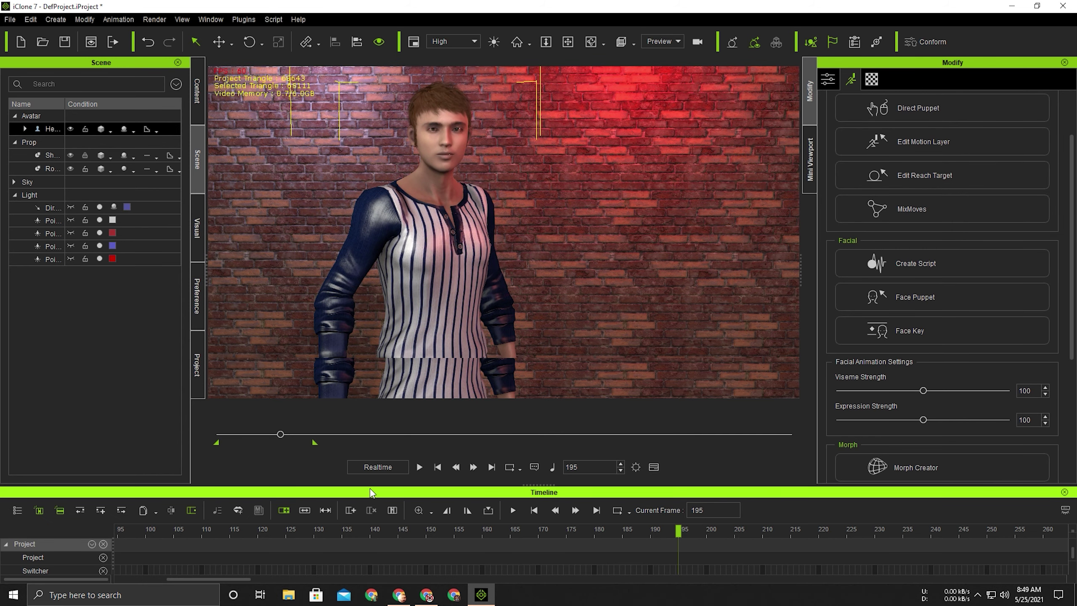
pyautogui.moveTo(370, 489); pyautogui.dragTo(389, 378)
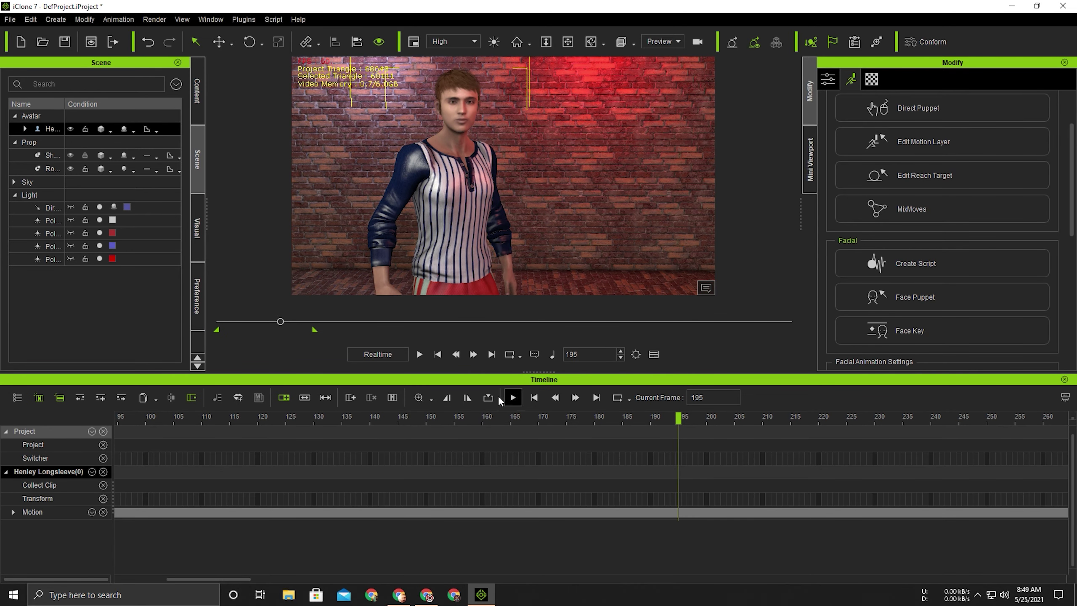
pyautogui.click(428, 397)
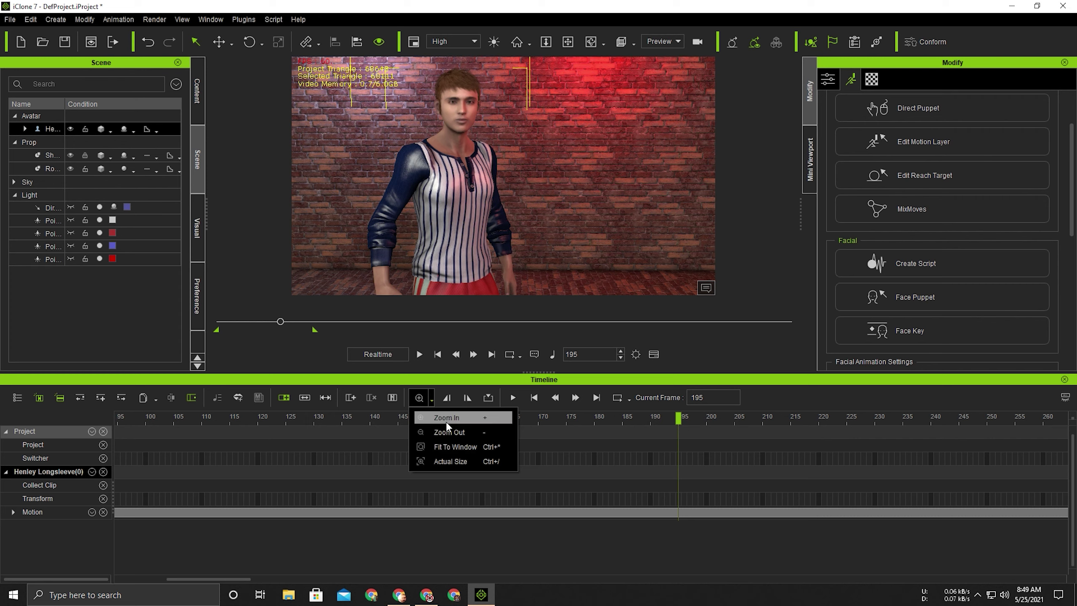
pyautogui.click(455, 451)
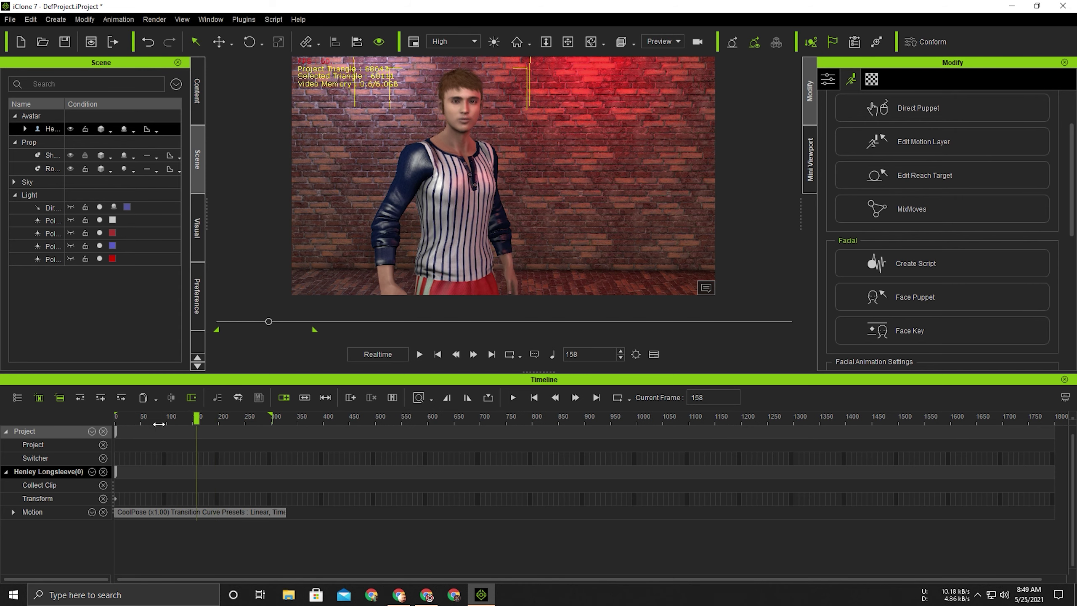
# Replay the animation from the start, return to frame 1, and expand the Motion track
pyautogui.moveTo(223, 419); pyautogui.dragTo(116, 420)
pyautogui.press('space')
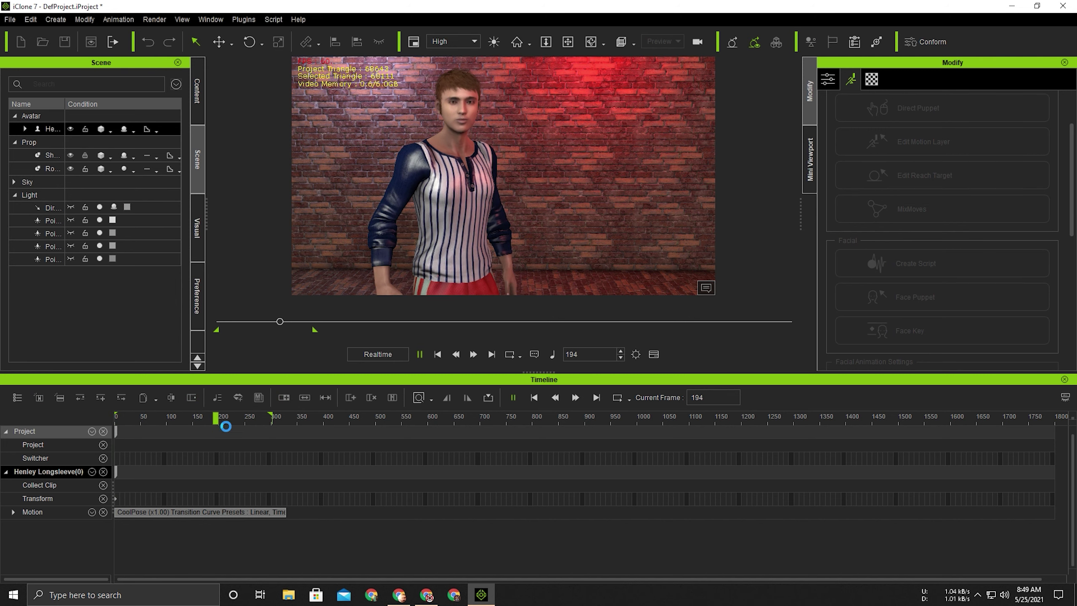
pyautogui.press('space')
pyautogui.press('Home')
pyautogui.click(14, 511)
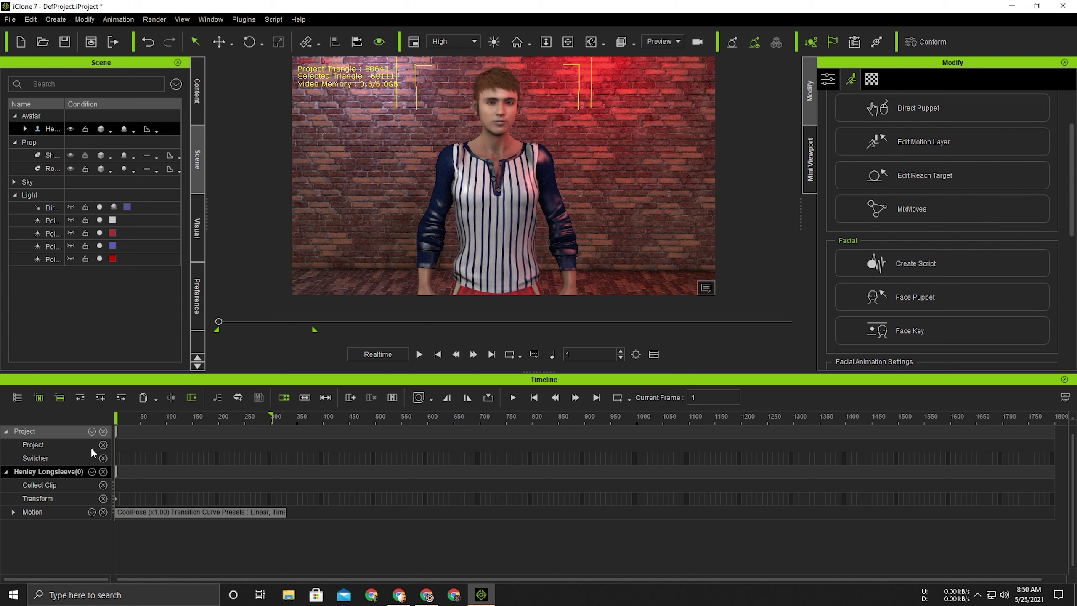
# Show the Expression, Sound, Viseme, Reach, Spring, Material, Visible and Constraint tracks
pyautogui.click(92, 472)
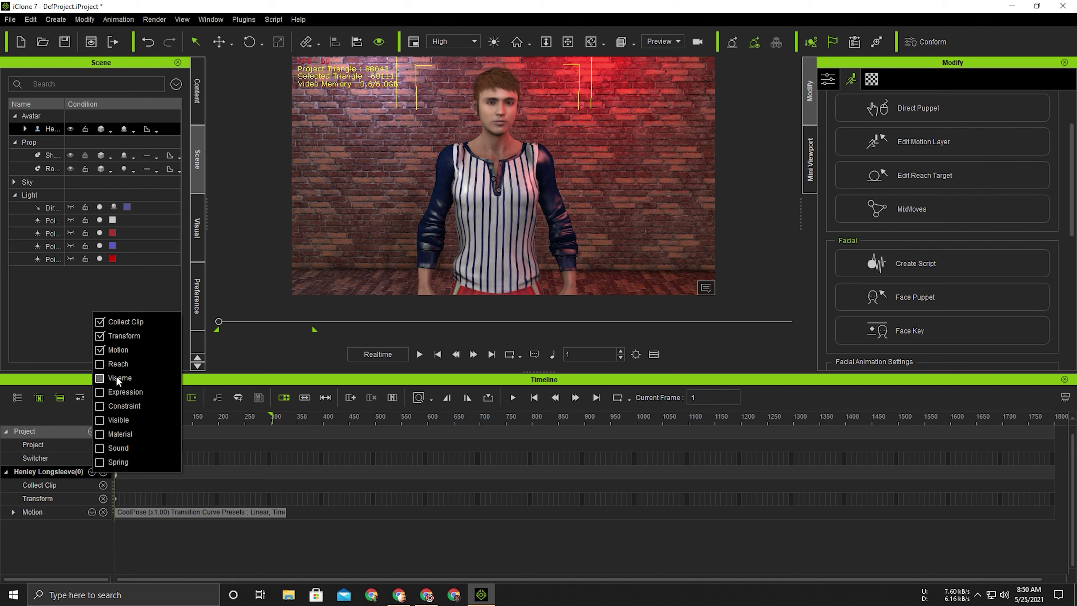
pyautogui.click(100, 395)
pyautogui.click(101, 448)
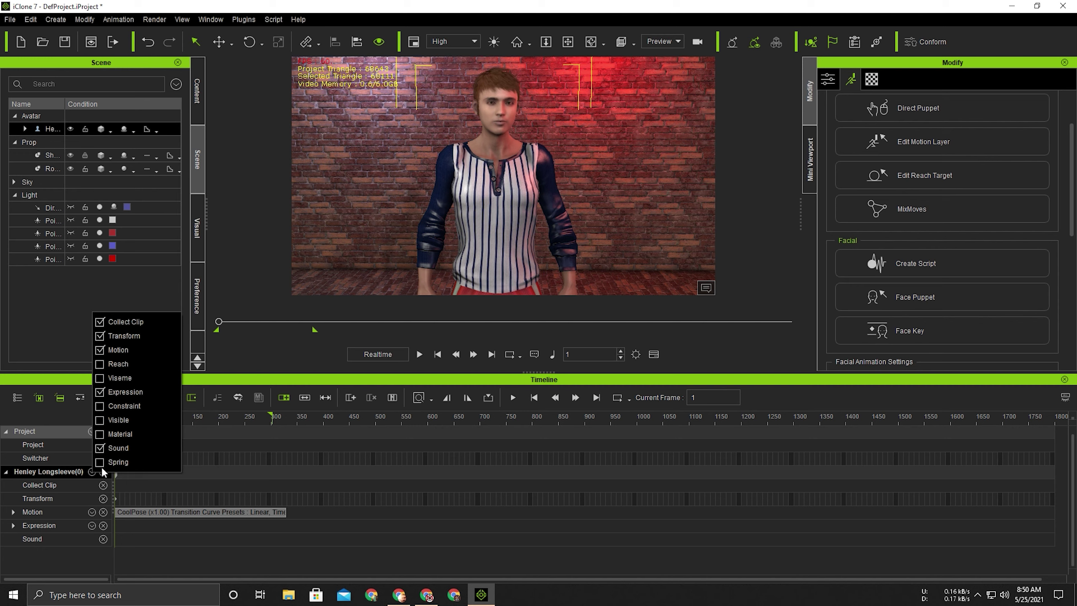
pyautogui.click(92, 471)
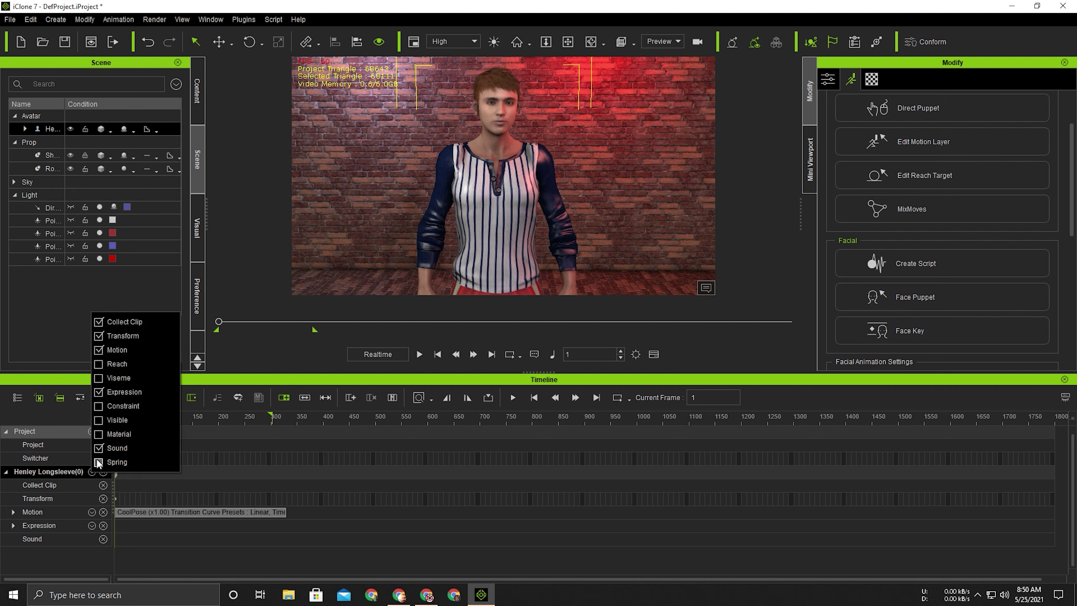
pyautogui.click(99, 377)
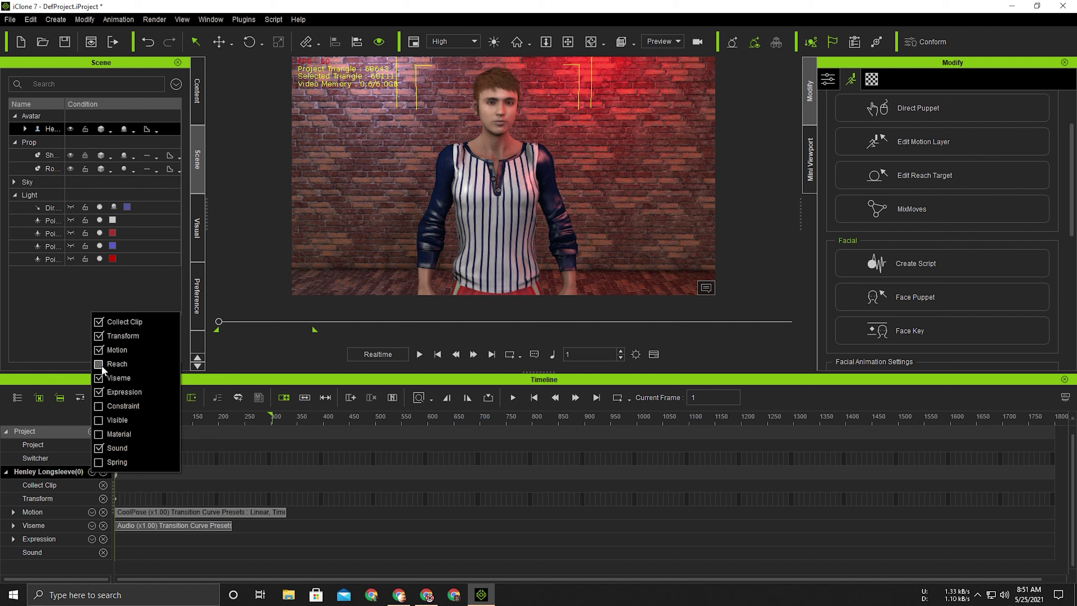
pyautogui.click(104, 364)
pyautogui.click(99, 461)
pyautogui.click(99, 434)
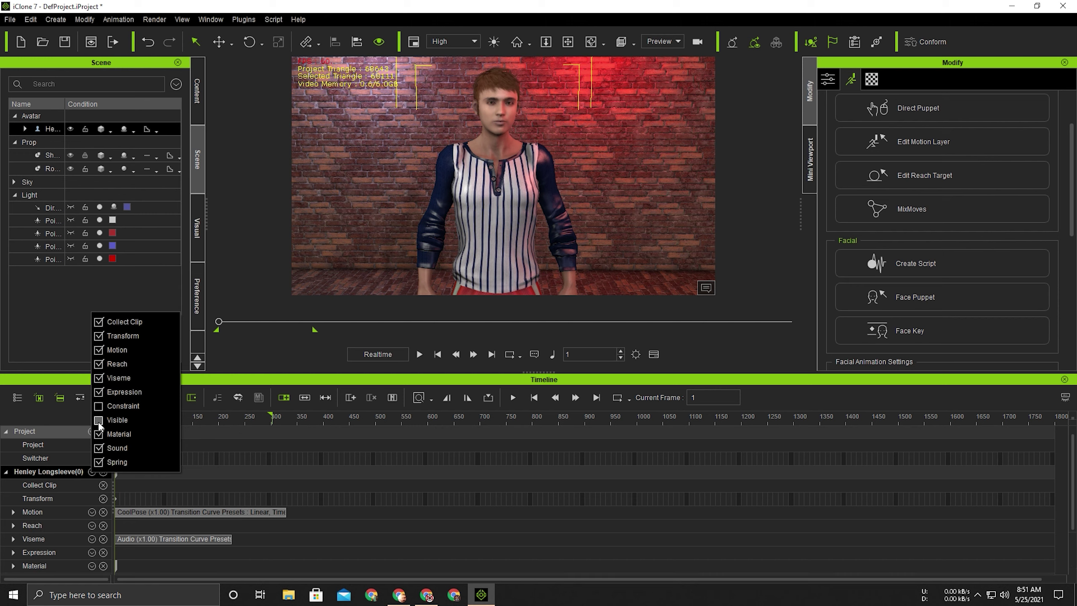
pyautogui.click(98, 406)
pyautogui.click(374, 528)
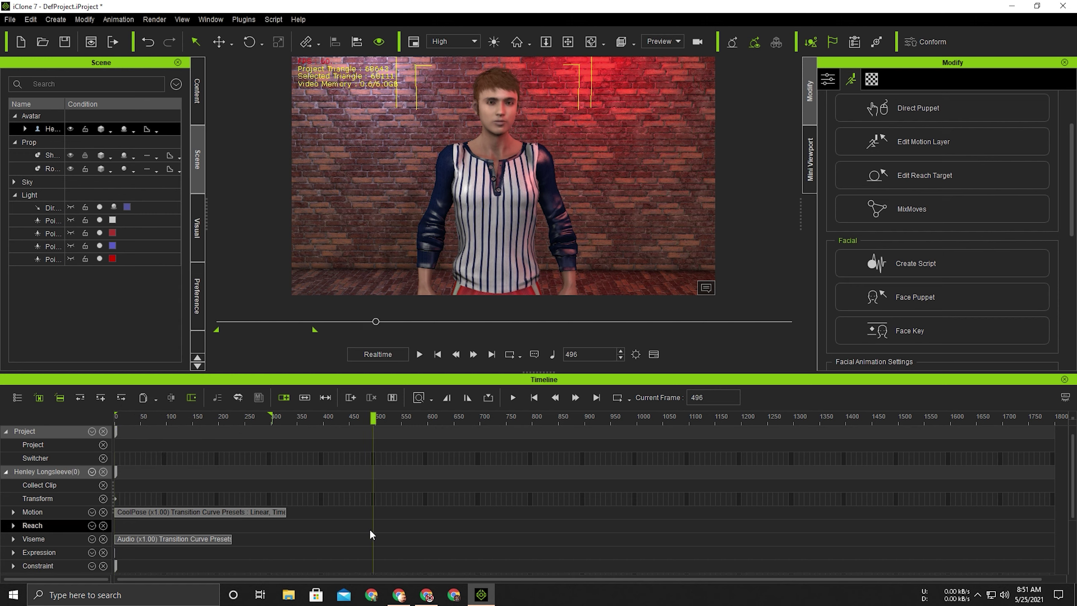
# Enlarge the timeline, rewind to frame 1, expand the Viseme track, and play to check lip sync
pyautogui.moveTo(340, 377)
pyautogui.mouseDown()
pyautogui.moveTo(350, 267)
pyautogui.moveTo(342, 302)
pyautogui.mouseUp()
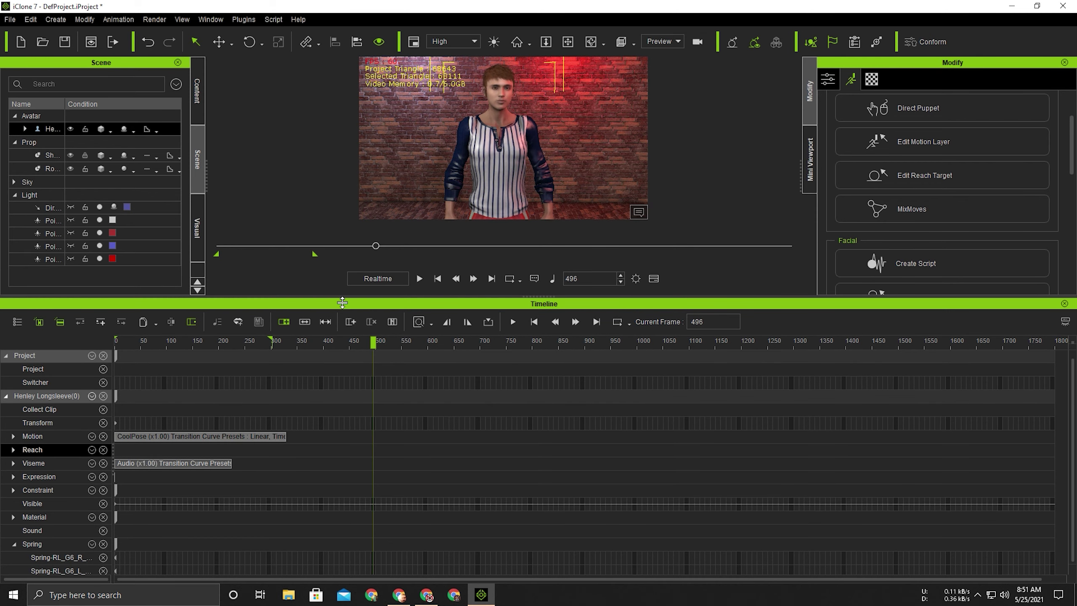
pyautogui.moveTo(376, 246); pyautogui.dragTo(217, 251)
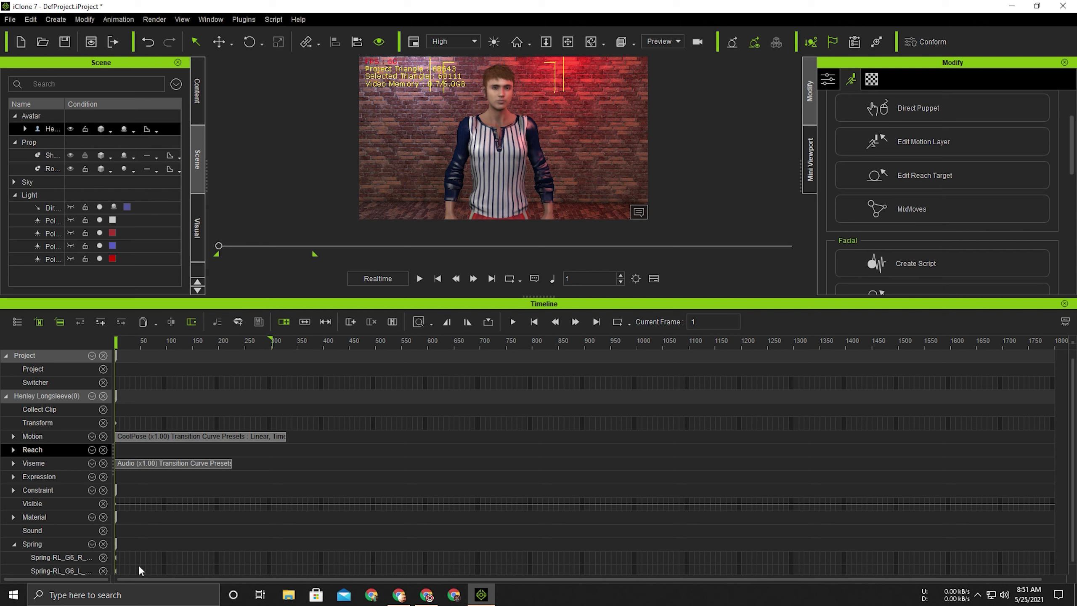
pyautogui.click(161, 463)
pyautogui.click(14, 463)
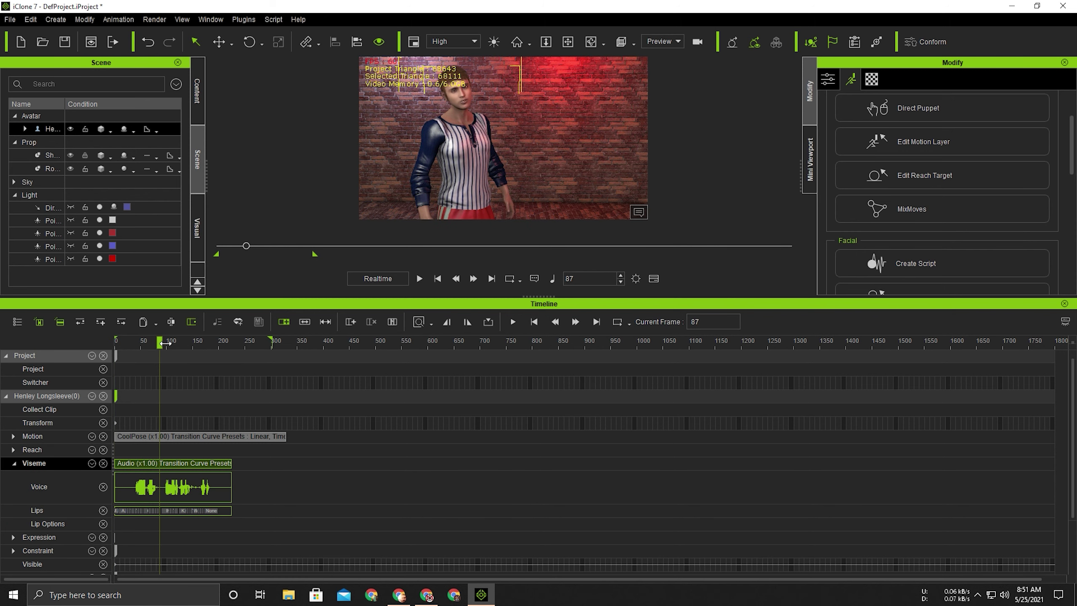
pyautogui.press('space')
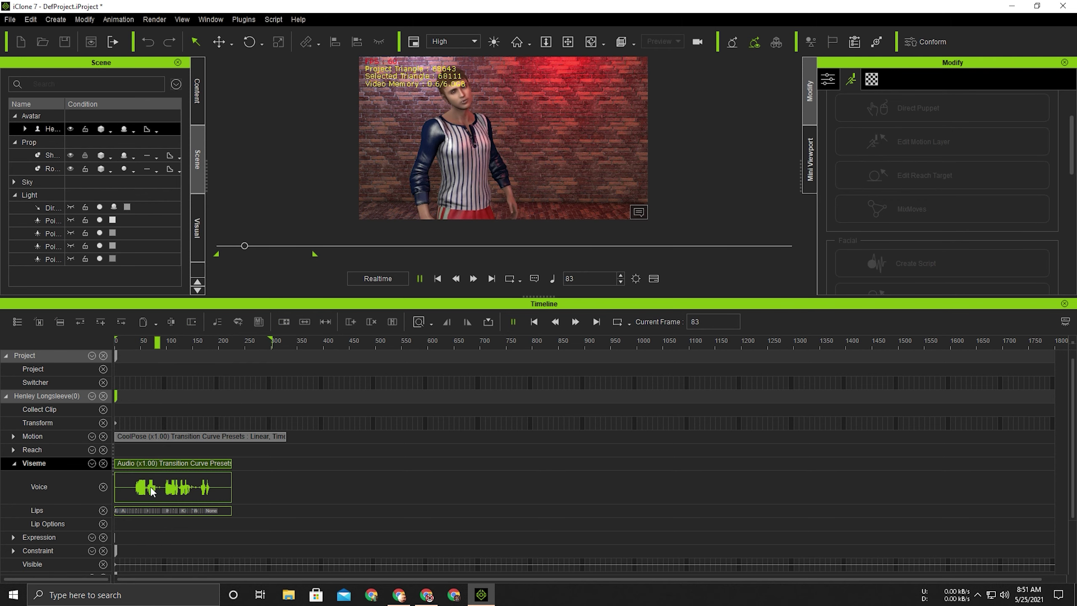
# Stop playback and scrub around the Voice clip between frames 29 and 102
pyautogui.press('space')
pyautogui.click(236, 493)
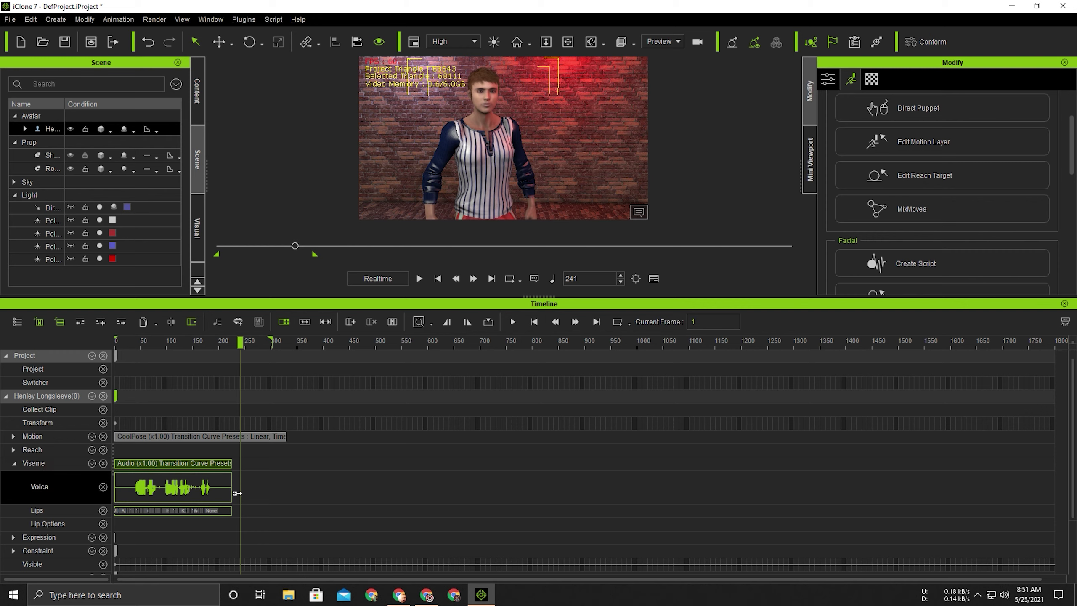
pyautogui.click(218, 354)
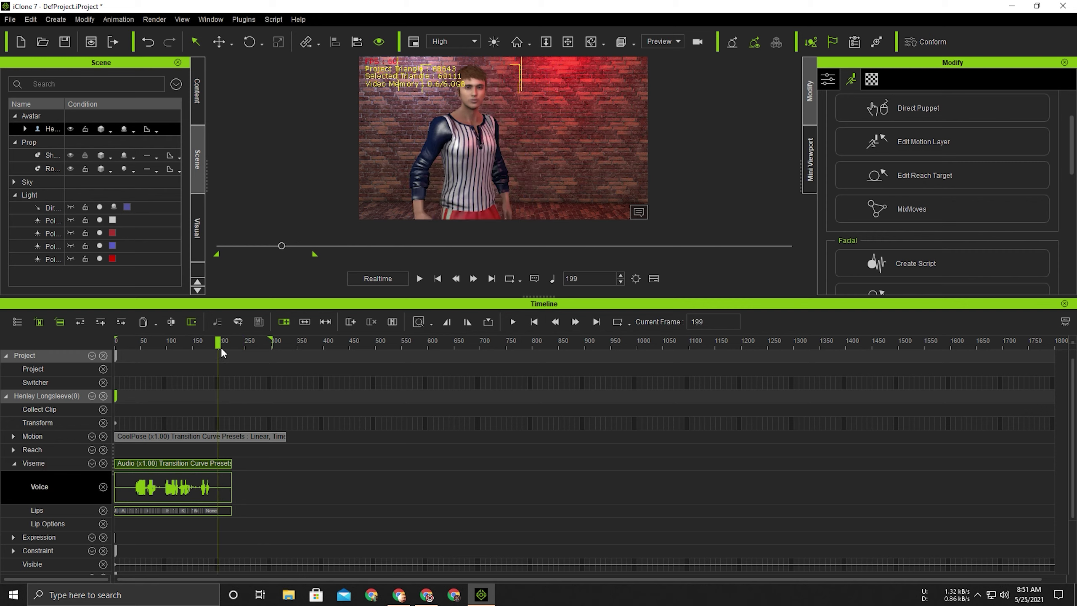
pyautogui.click(145, 355)
pyautogui.press('space')
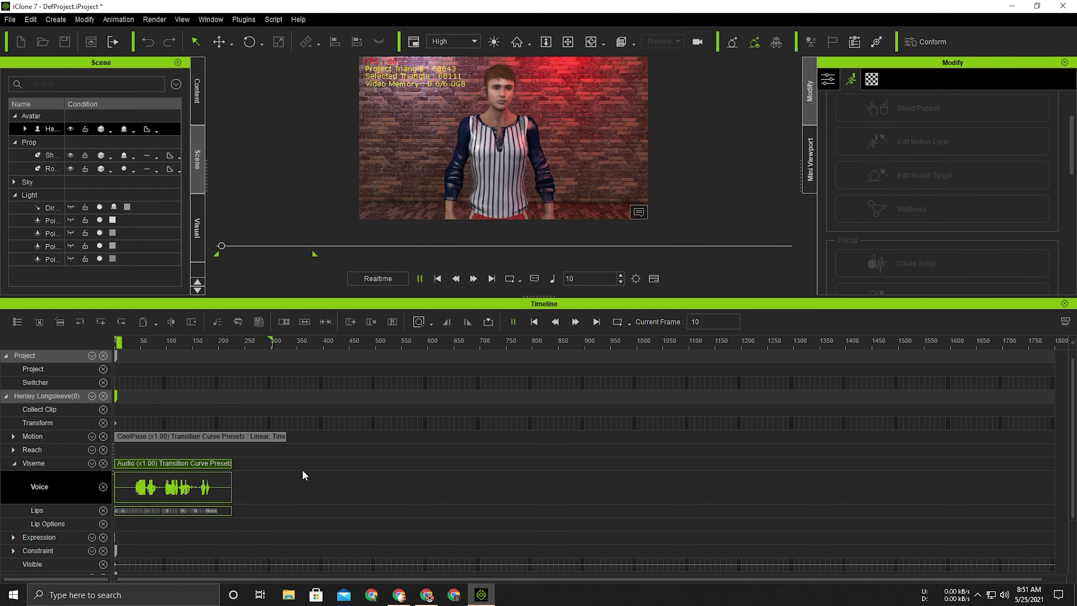
pyautogui.press('space')
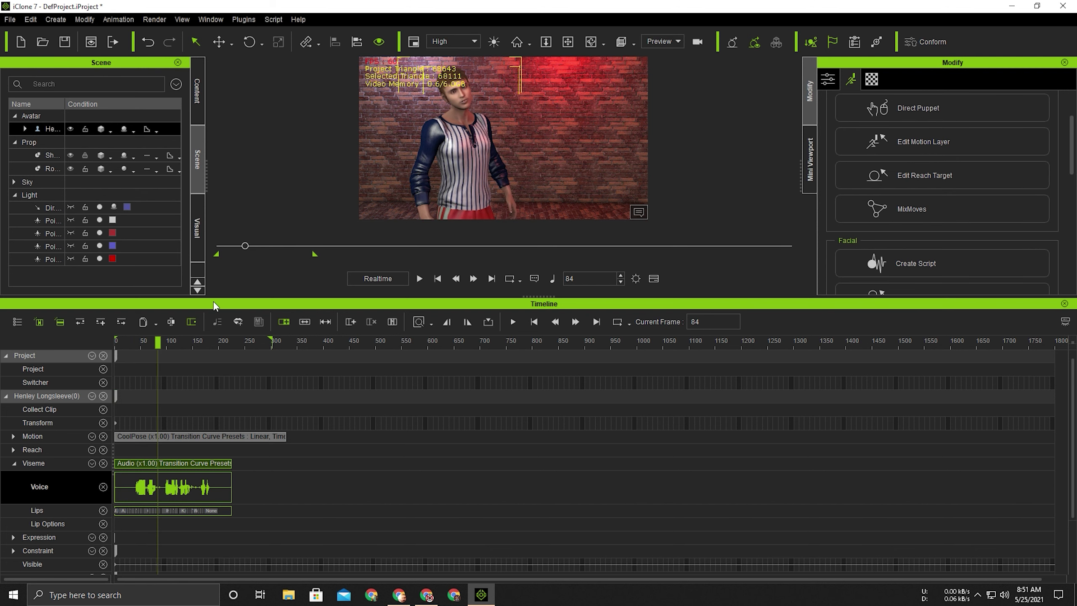
pyautogui.moveTo(155, 345); pyautogui.dragTo(141, 349)
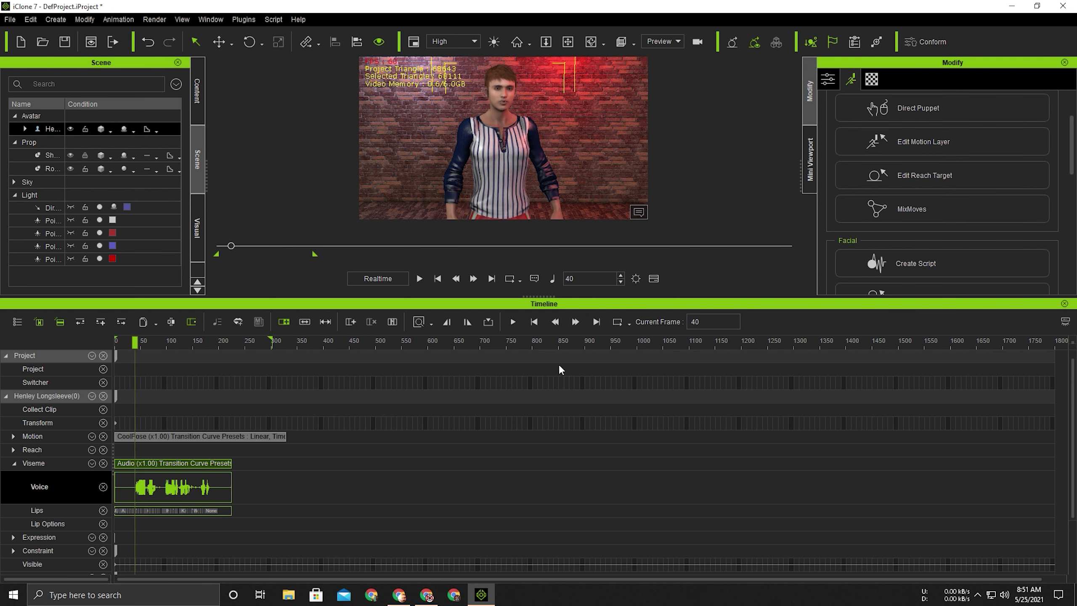
pyautogui.click(168, 494)
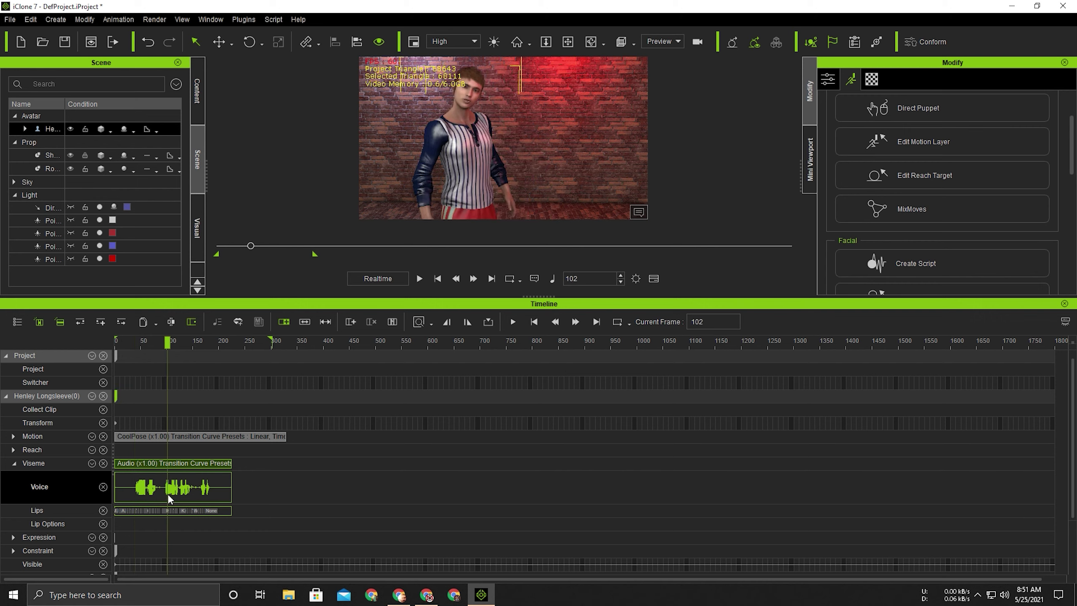
pyautogui.moveTo(171, 344); pyautogui.dragTo(129, 344)
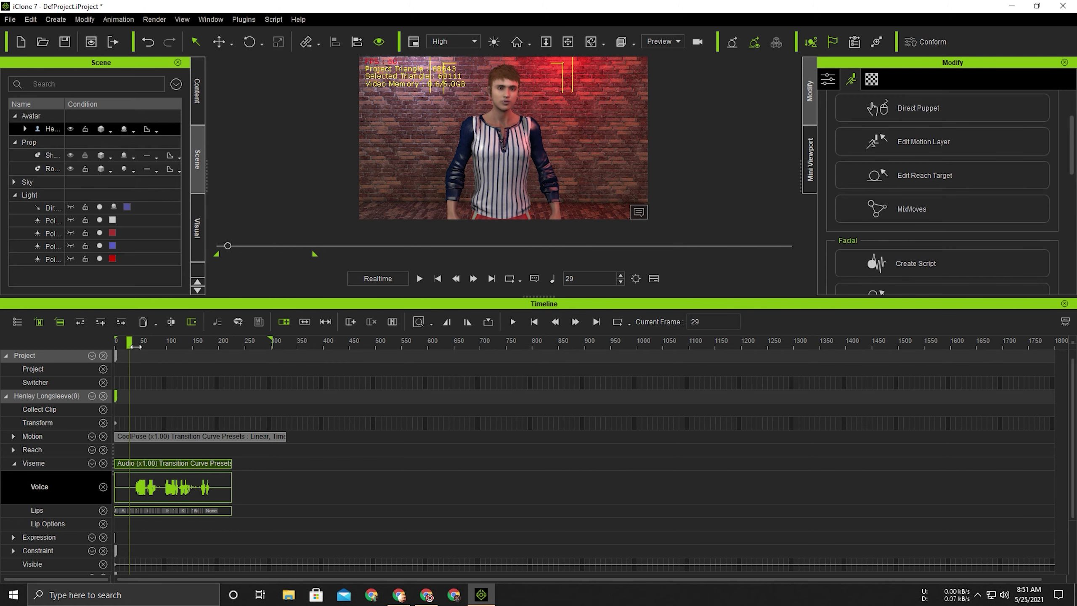
pyautogui.rightClick(171, 486)
pyautogui.click(151, 493)
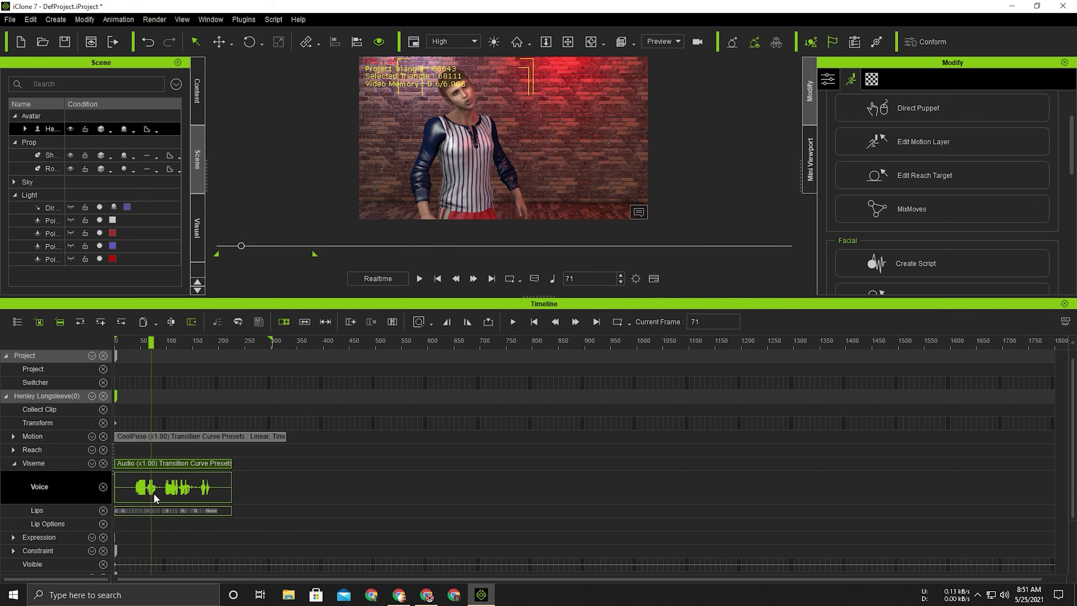
# Dismiss the Start menu, rewind to the first frame, and hide the timeline
pyautogui.moveTo(161, 498)
pyautogui.press('super')
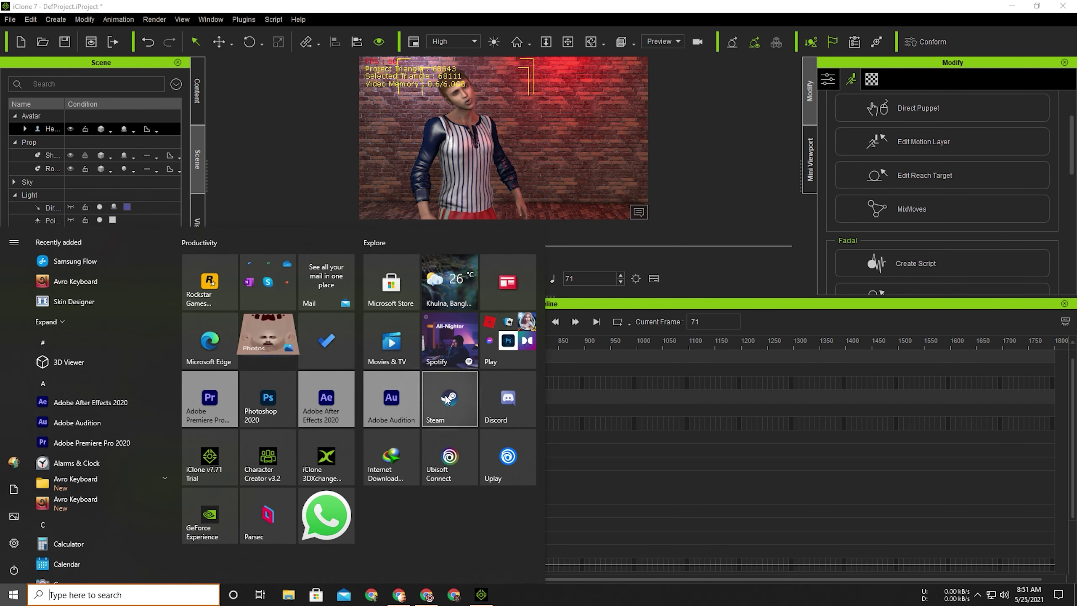
pyautogui.click(691, 469)
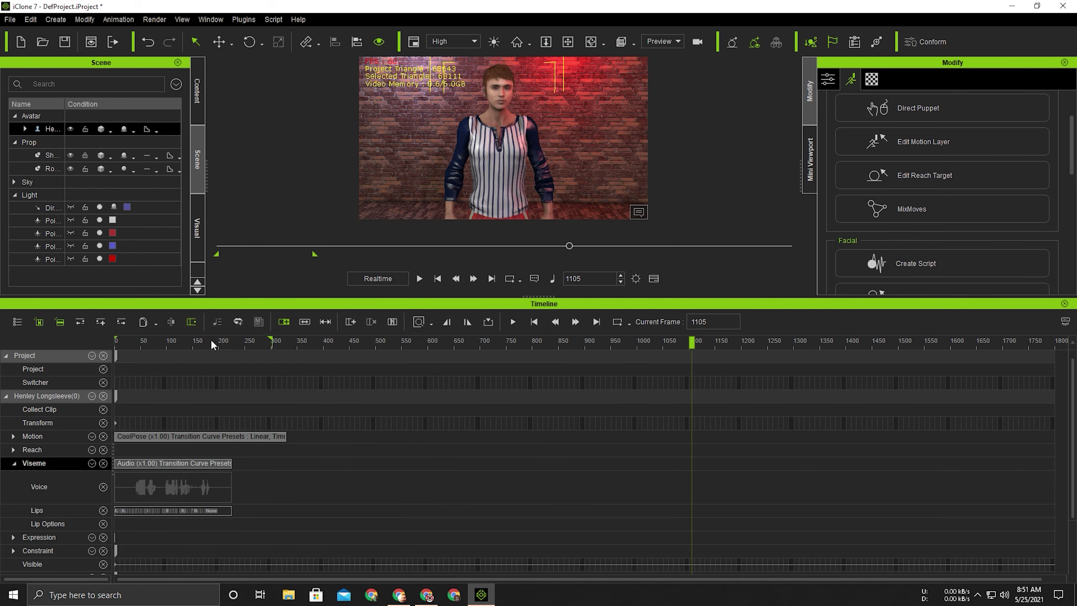
pyautogui.moveTo(212, 342); pyautogui.dragTo(142, 343)
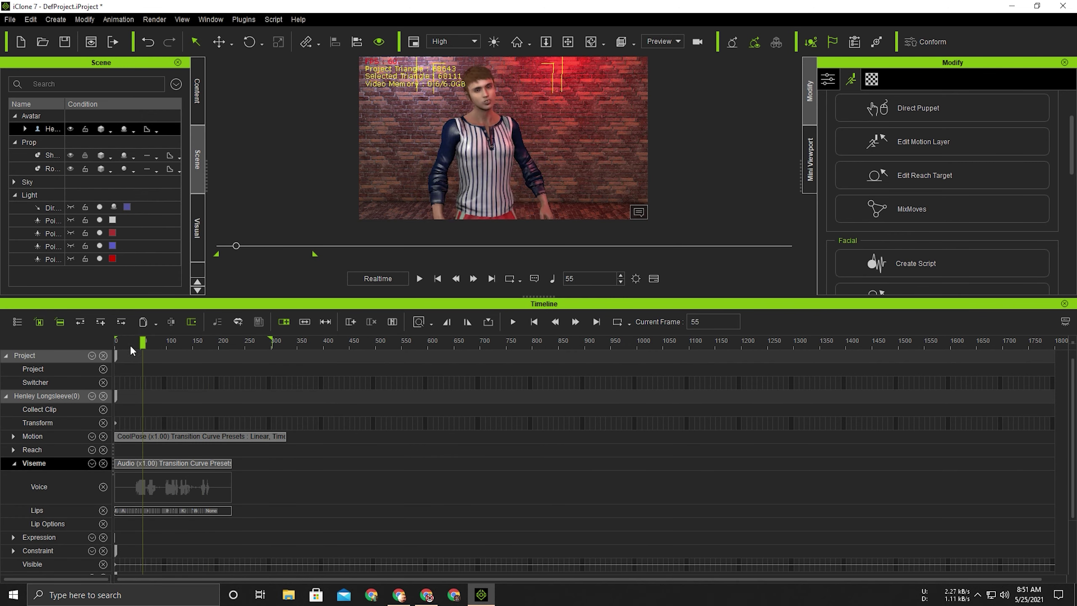
pyautogui.click(149, 487)
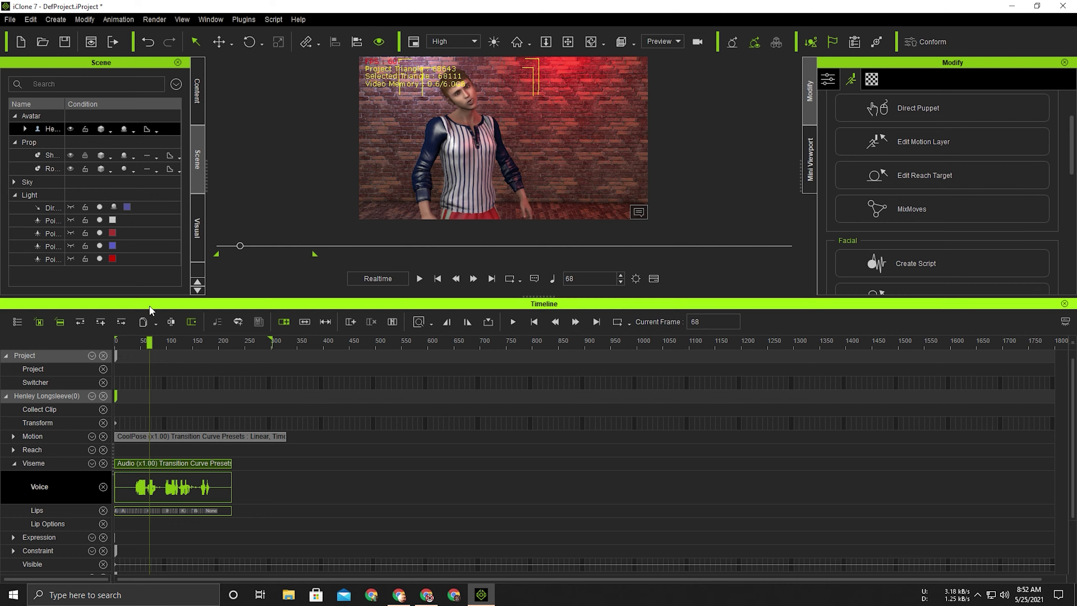
pyautogui.click(438, 278)
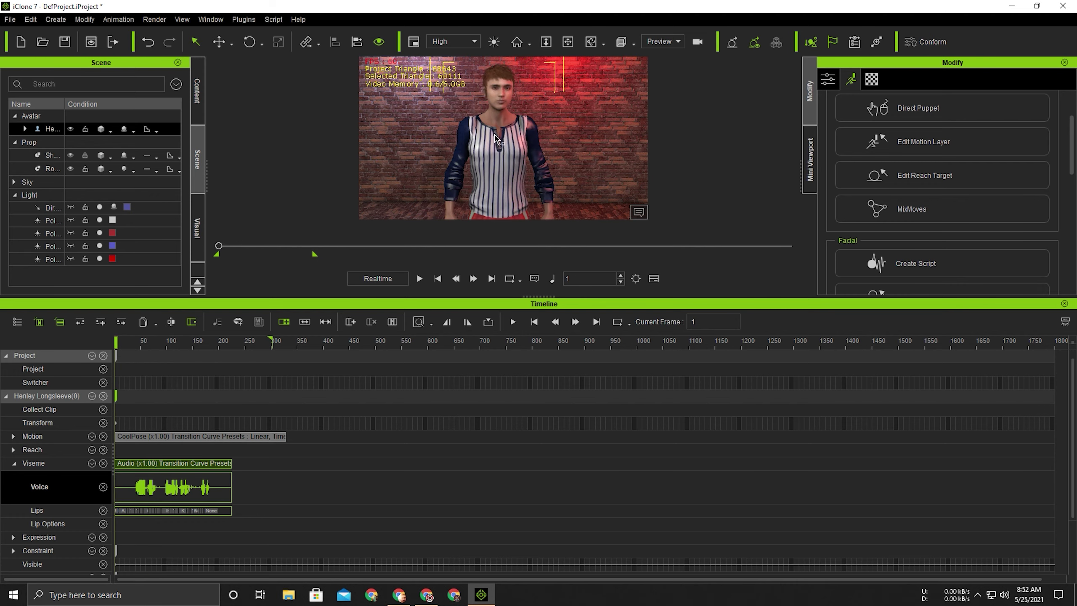
pyautogui.click(652, 281)
# Play and scrub the animation, then drag the green range-start marker later
pyautogui.press('space')
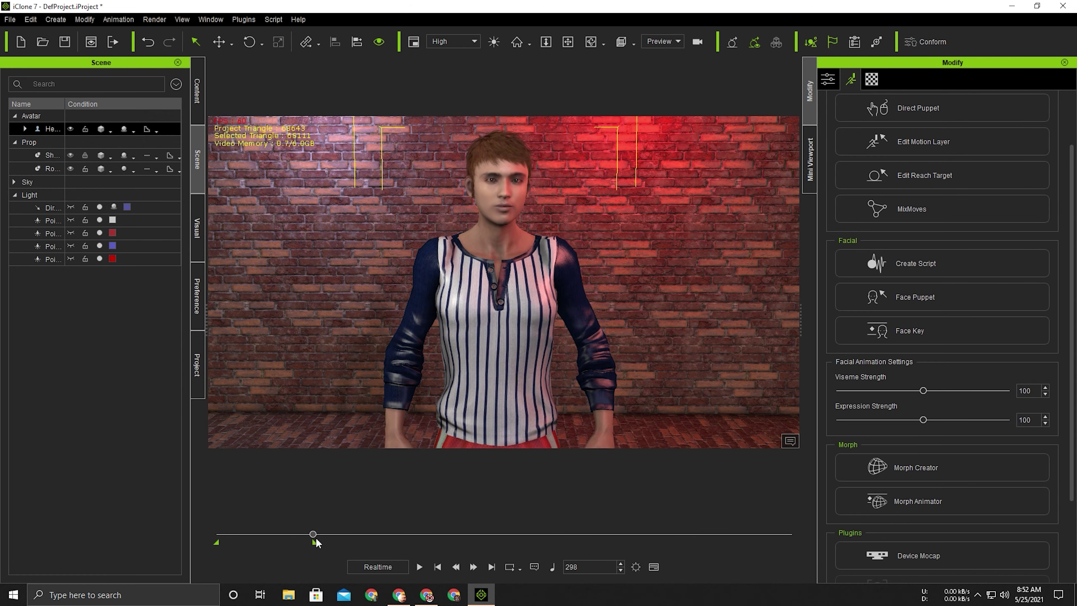
pyautogui.moveTo(314, 535)
pyautogui.mouseDown()
pyautogui.moveTo(204, 534)
pyautogui.moveTo(381, 544)
pyautogui.mouseUp()
pyautogui.moveTo(216, 543); pyautogui.dragTo(318, 542)
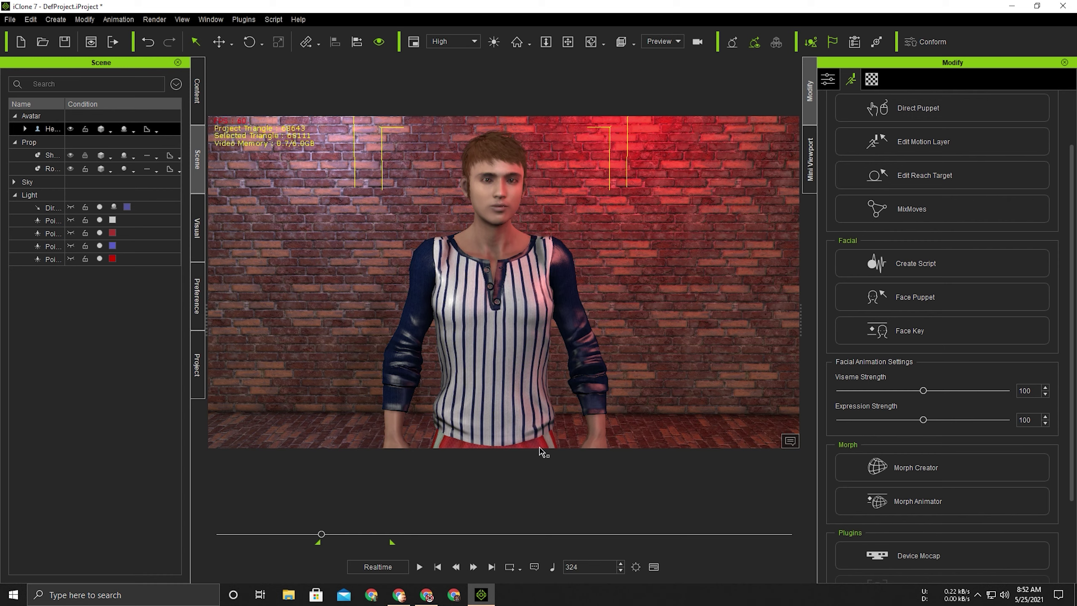
# Add a TTS line 'hi everyone' at speed 20, preview it, and accept it
pyautogui.click(928, 273)
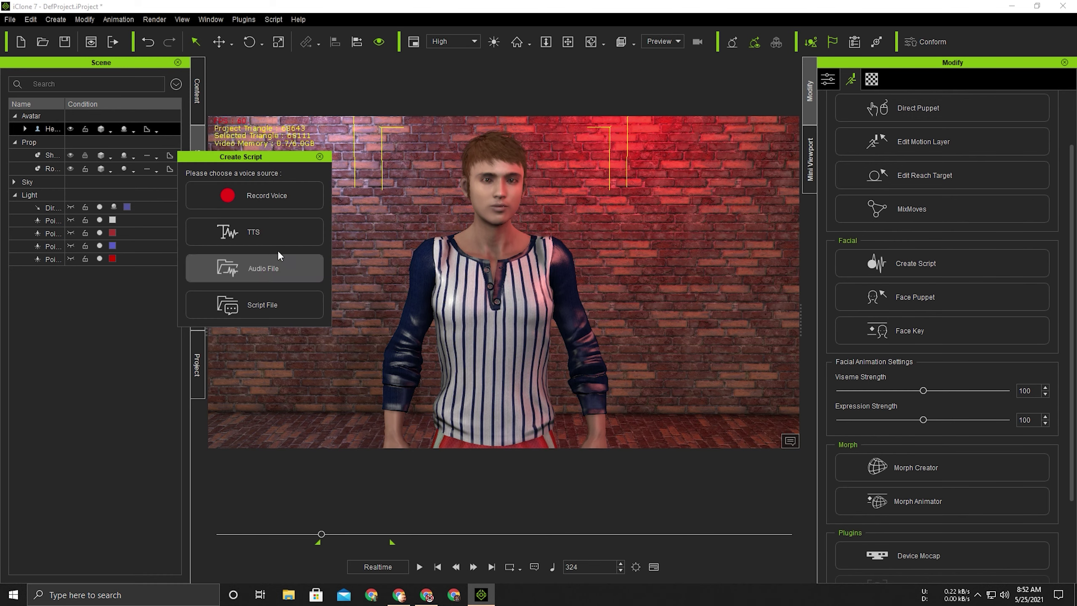
pyautogui.click(275, 237)
pyautogui.moveTo(557, 164); pyautogui.dragTo(798, 152)
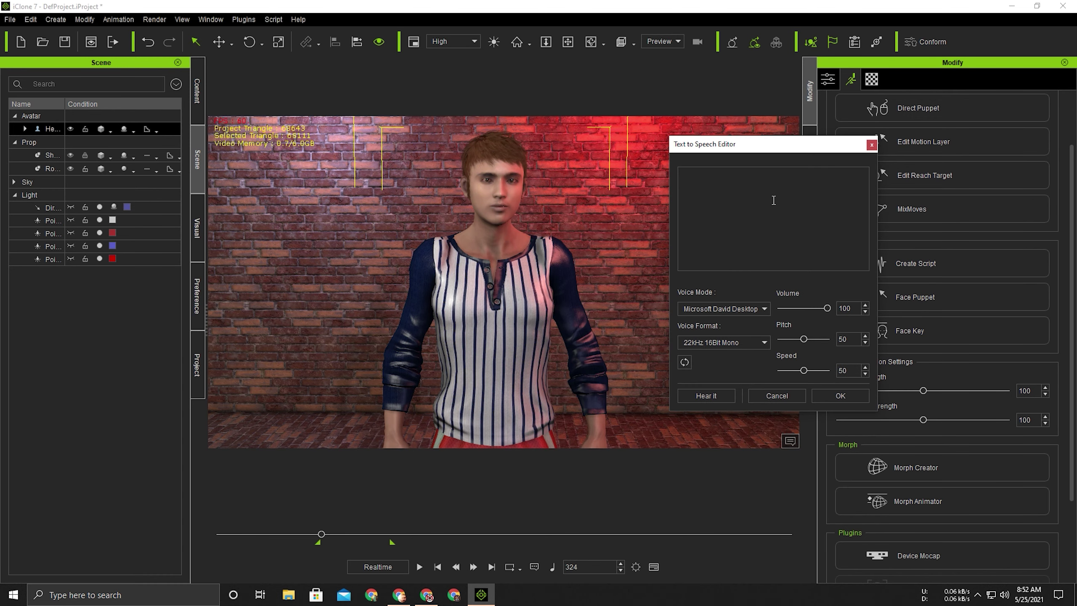
pyautogui.write('hi')
pyautogui.write(' ever')
pyautogui.write('yone')
pyautogui.moveTo(801, 369); pyautogui.dragTo(794, 371)
pyautogui.click(706, 396)
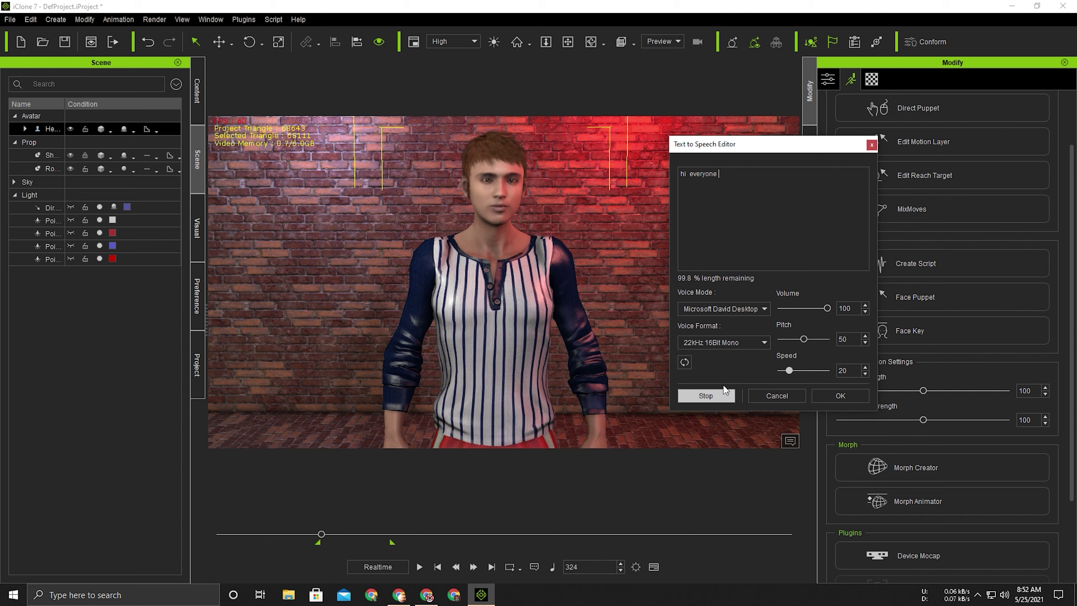
pyautogui.click(852, 396)
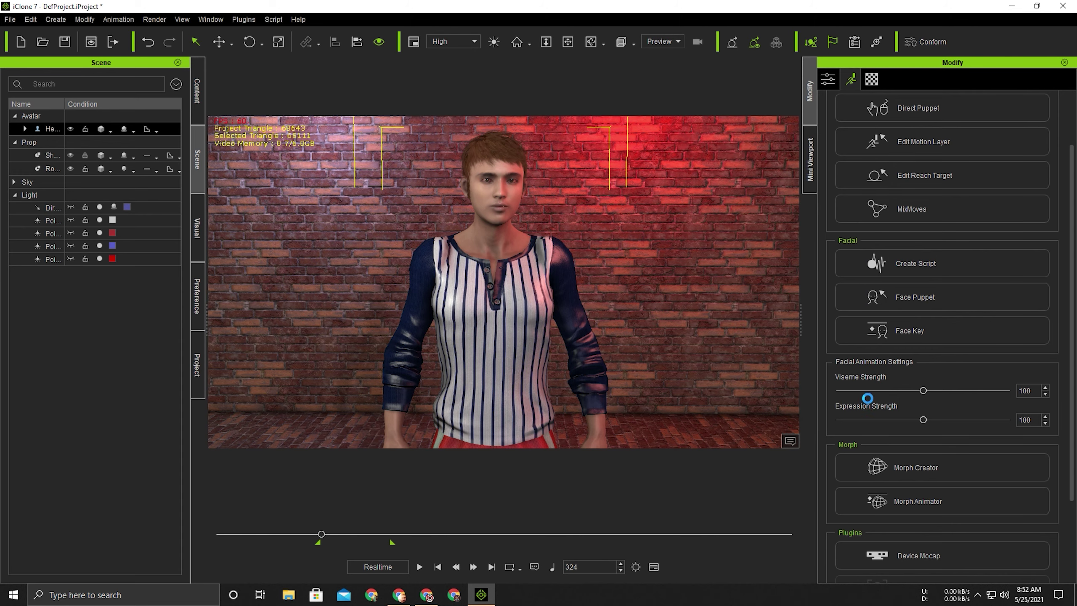
# Play the new speech, rewind to the start, and replay it stopping at frame 70
pyautogui.press('space')
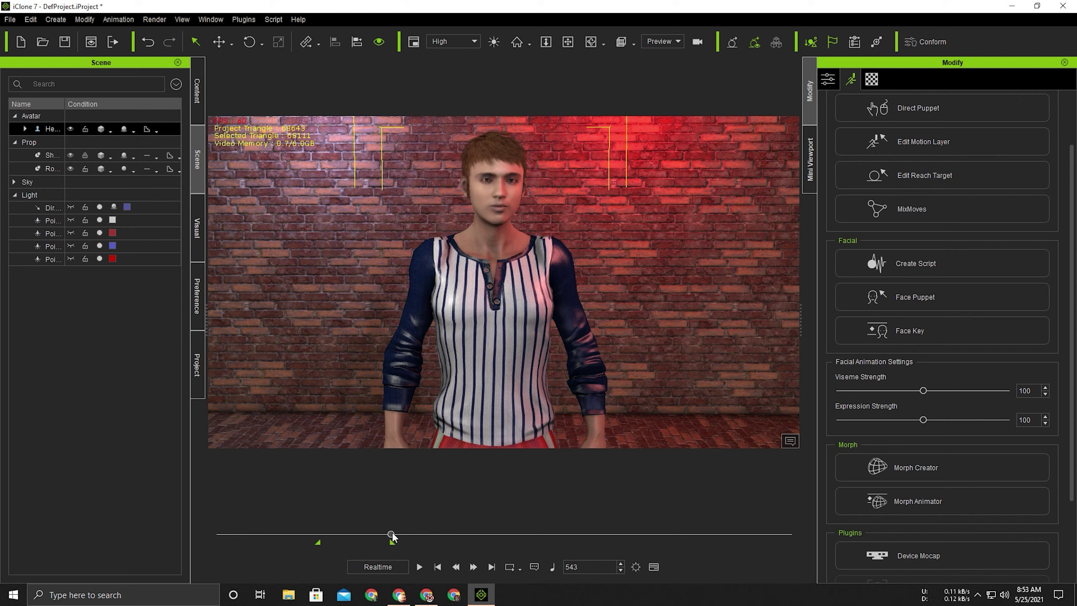
pyautogui.moveTo(392, 535); pyautogui.dragTo(195, 543)
pyautogui.click(319, 542)
pyautogui.moveTo(321, 536)
pyautogui.mouseDown()
pyautogui.moveTo(261, 547)
pyautogui.moveTo(240, 535)
pyautogui.moveTo(295, 532)
pyautogui.mouseUp()
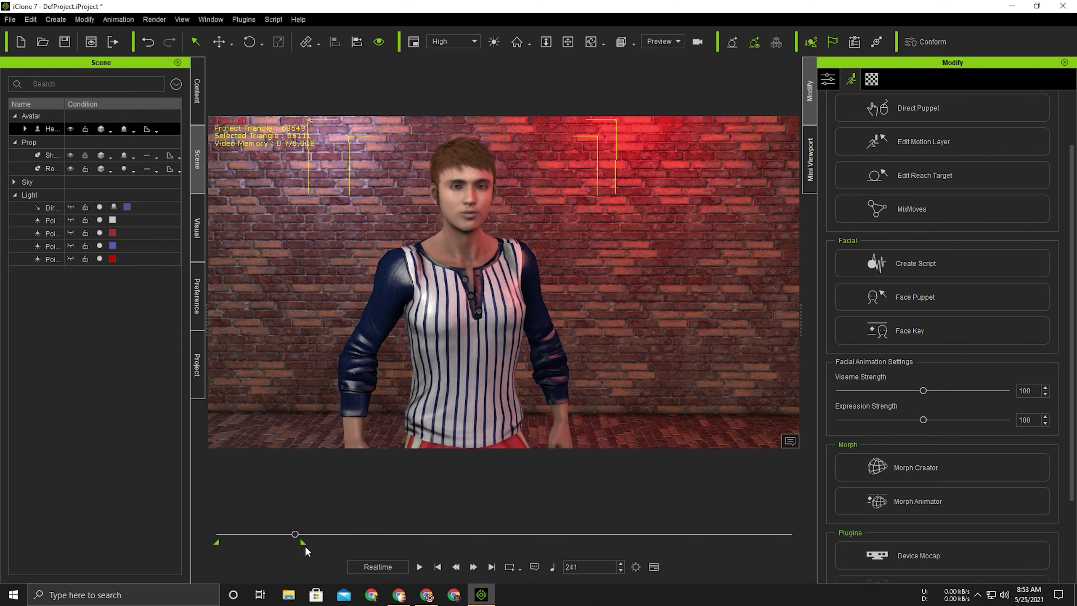
pyautogui.press('space')
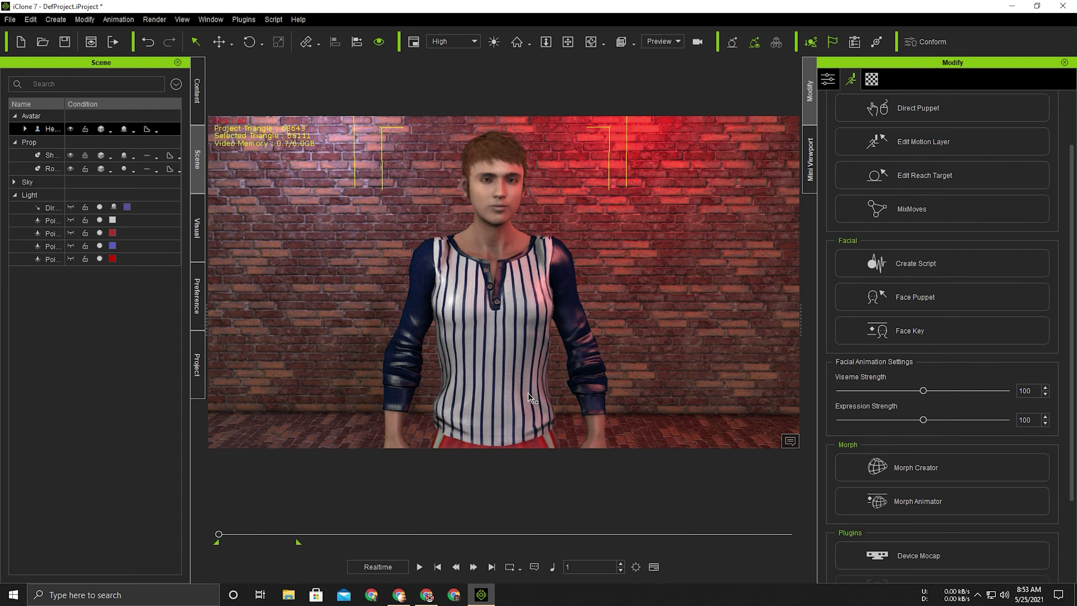
pyautogui.press('space')
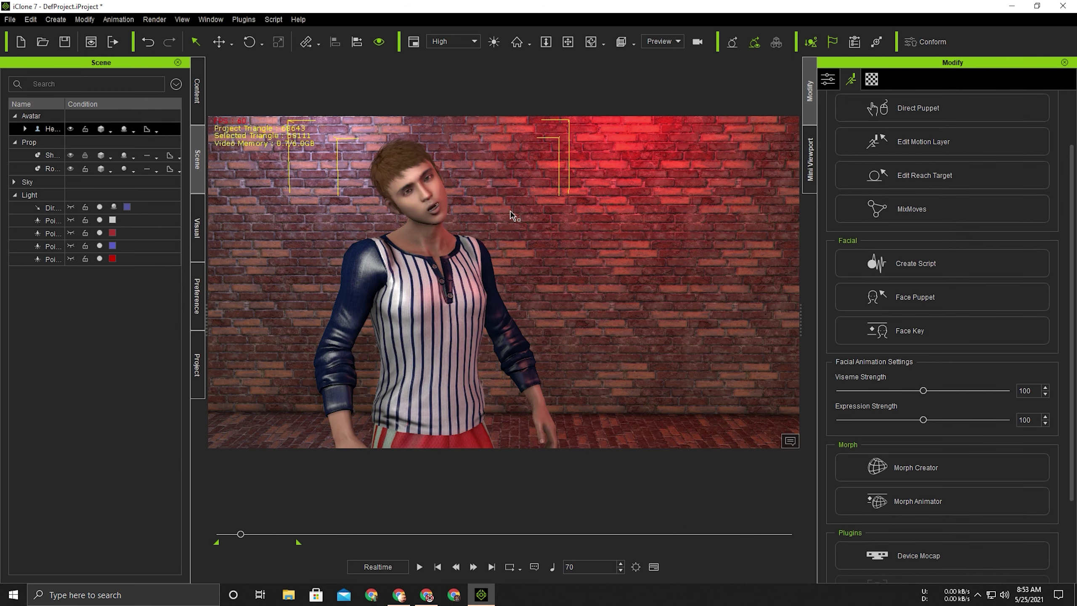
# Bring up the Face Key editor, rewind to frame 1, and browse the Expression and brow tabs
pyautogui.scroll(1, 901, 331)
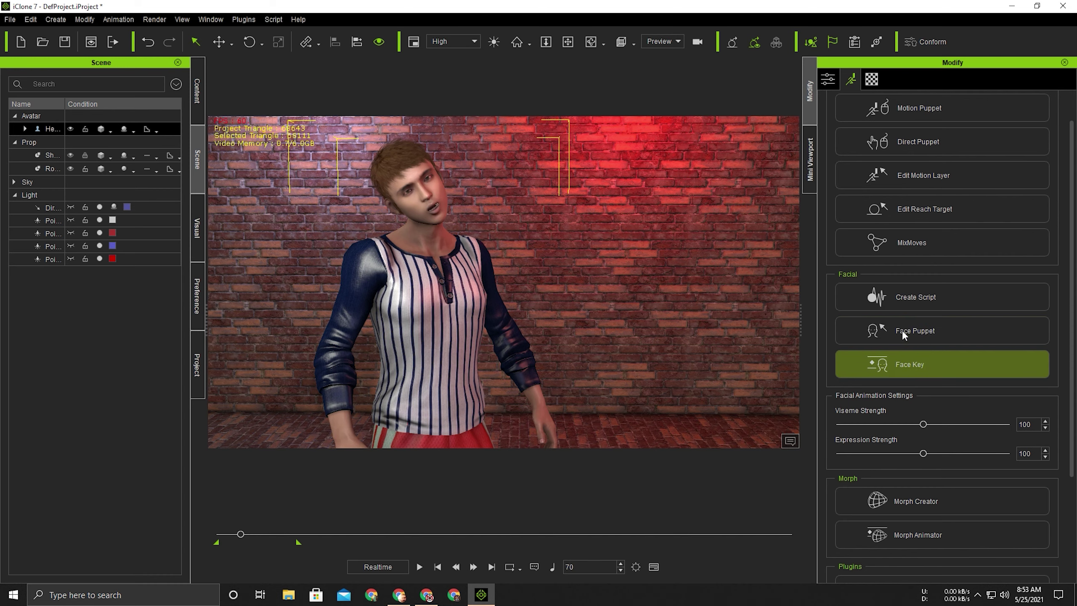
pyautogui.click(909, 375)
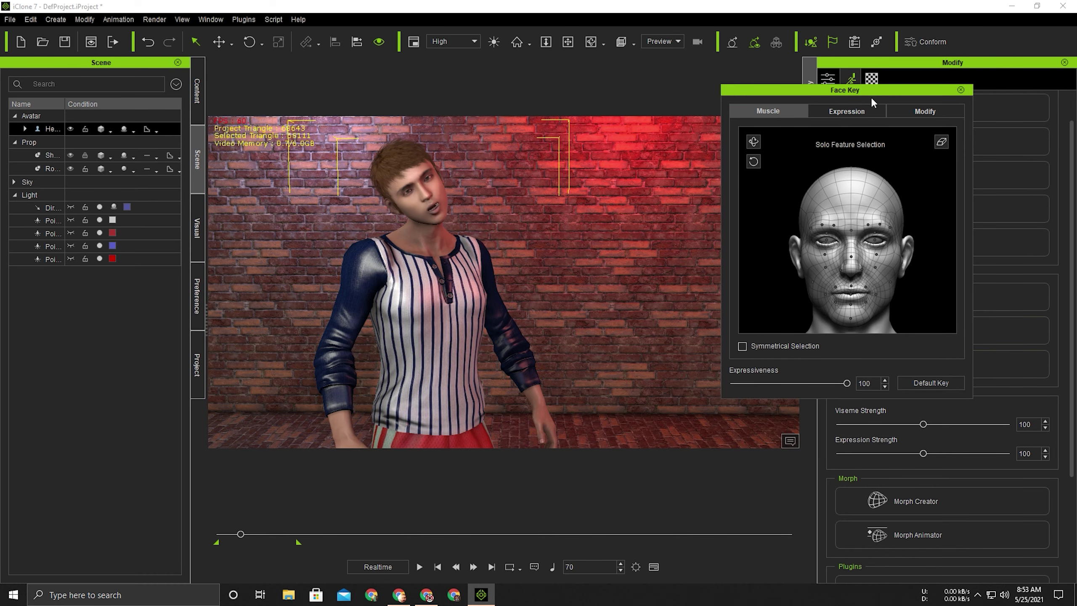
pyautogui.moveTo(809, 99); pyautogui.dragTo(790, 97)
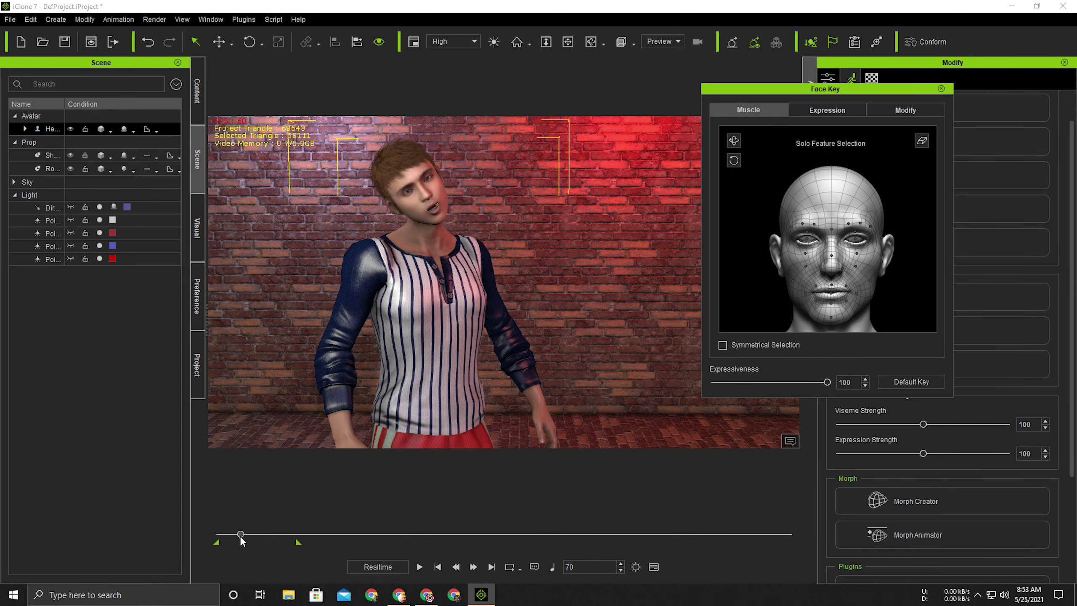
pyautogui.moveTo(240, 535); pyautogui.dragTo(220, 531)
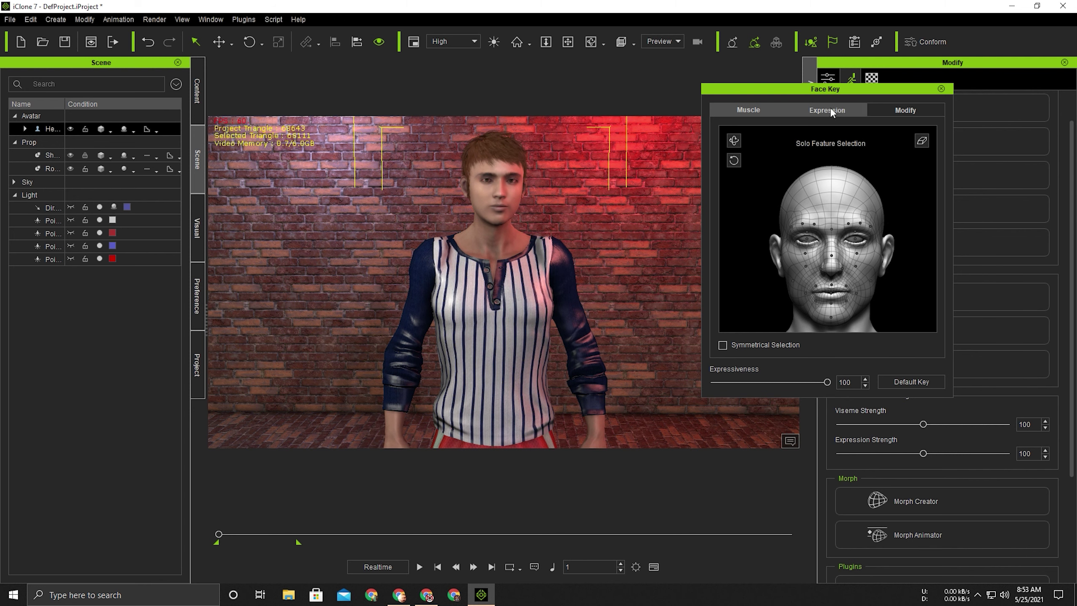
pyautogui.click(805, 256)
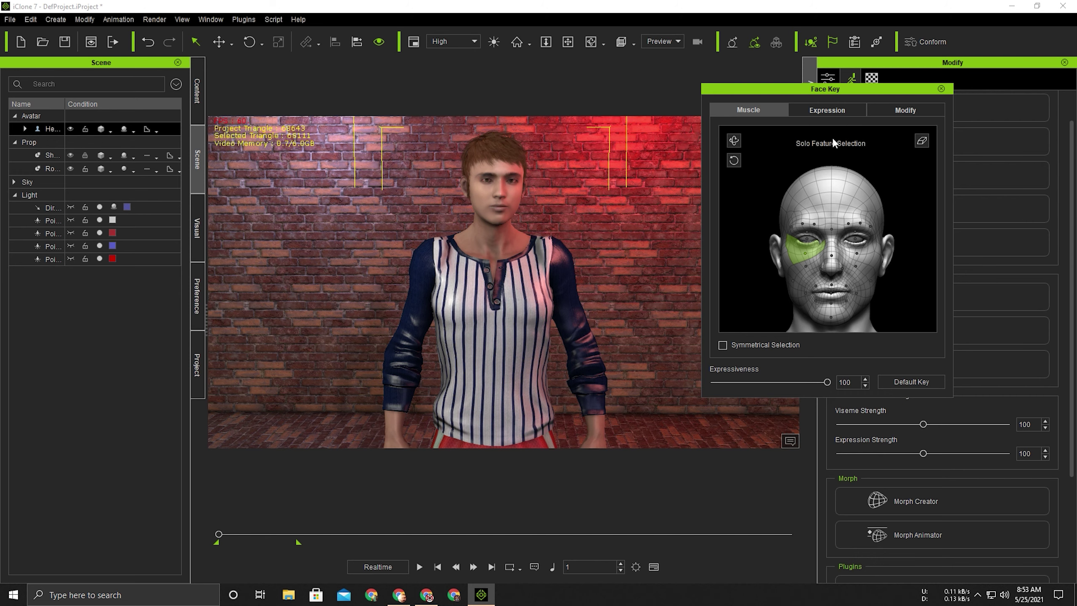
pyautogui.click(824, 113)
pyautogui.click(903, 110)
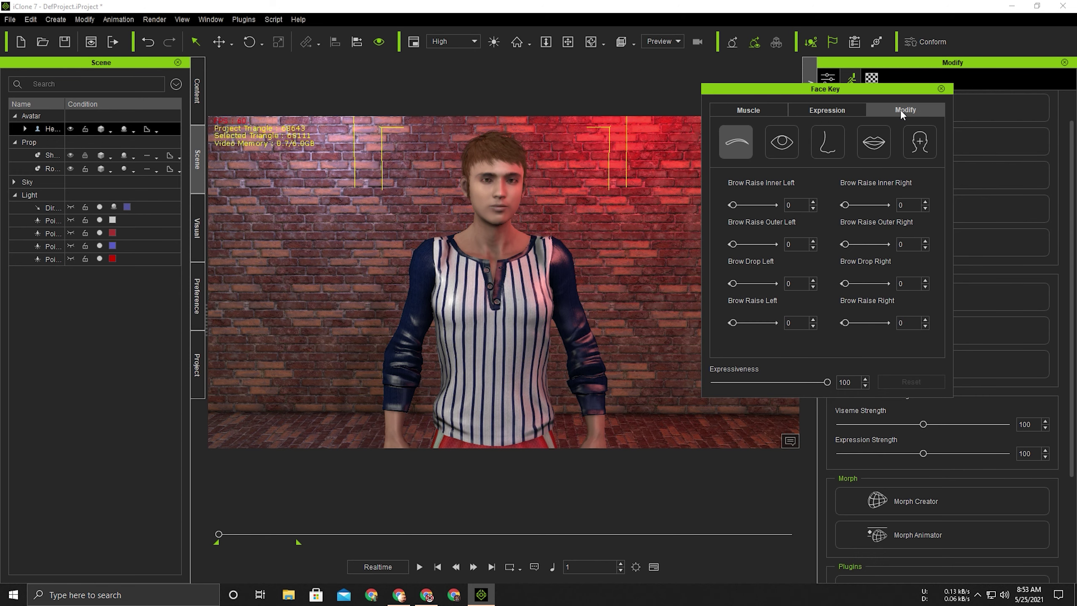
pyautogui.click(828, 107)
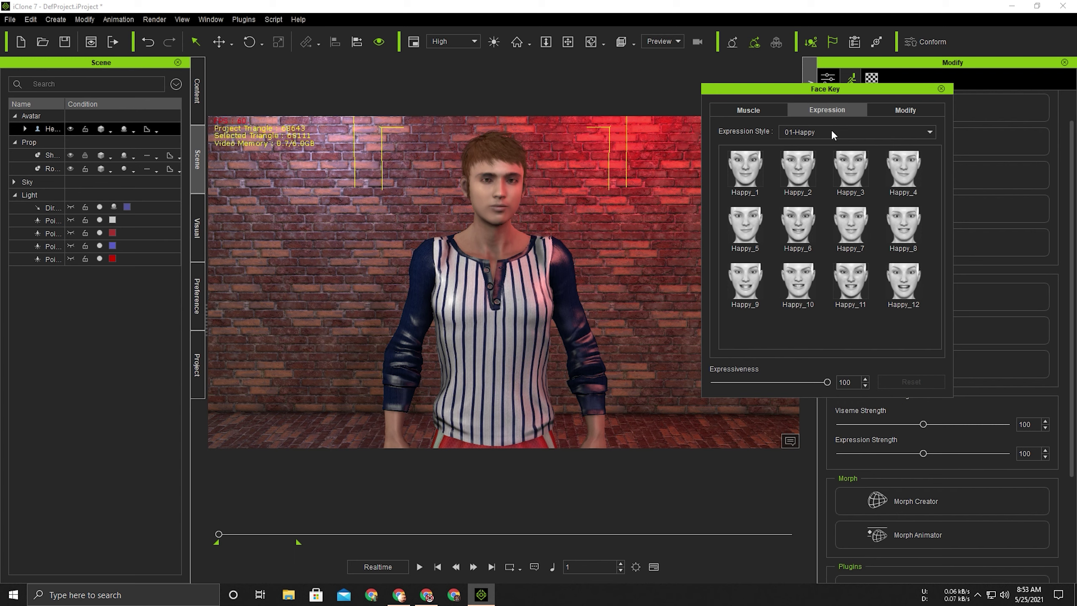
# Try several Happy and 03-Angry expression presets, settling on a Happy preset
pyautogui.click(745, 172)
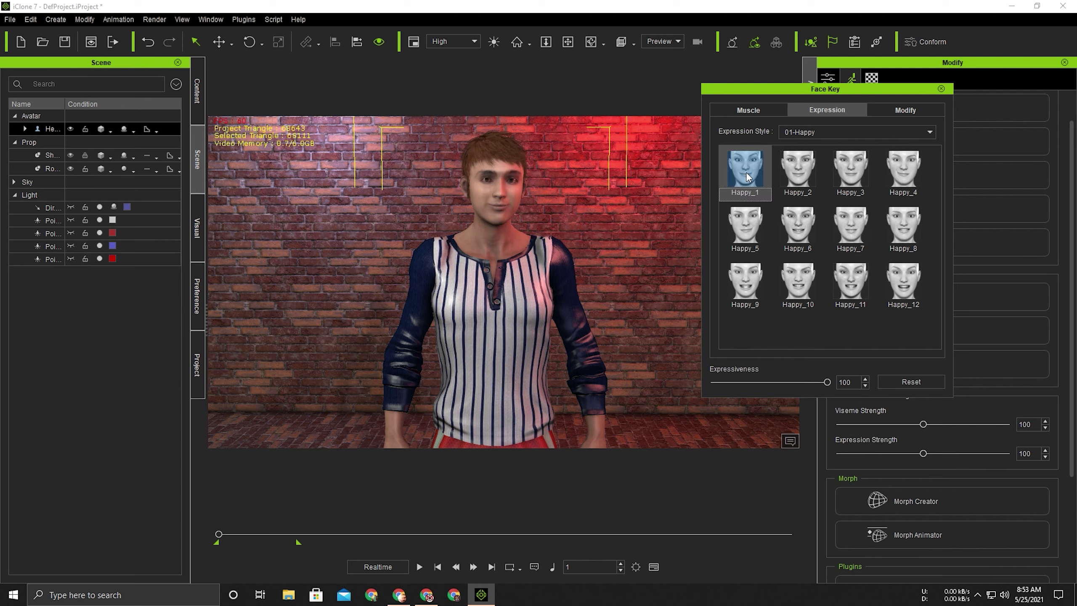
pyautogui.click(805, 239)
pyautogui.click(809, 280)
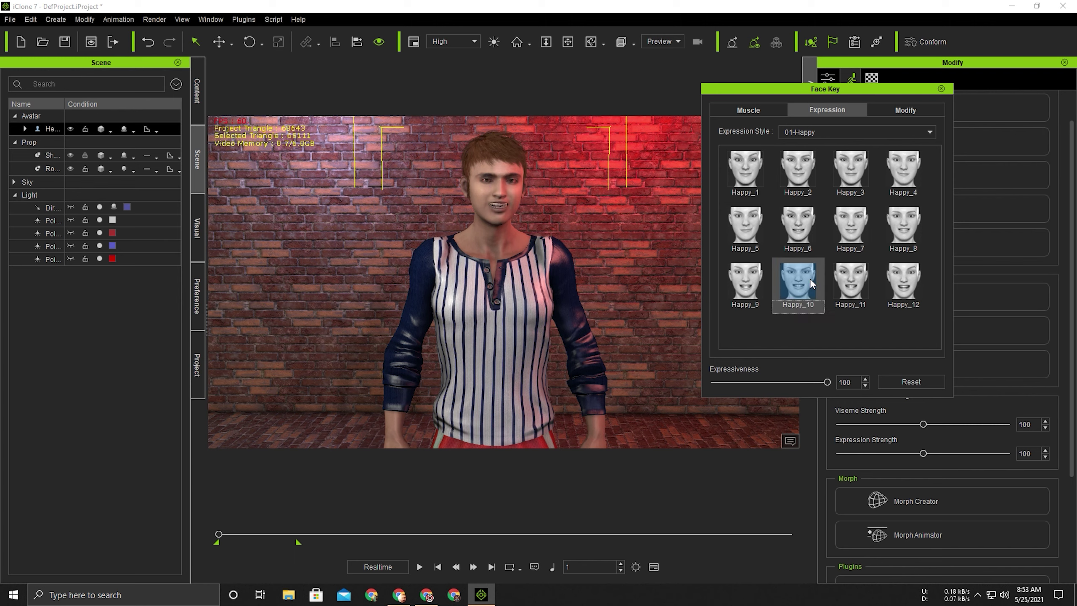
pyautogui.click(865, 133)
pyautogui.click(853, 160)
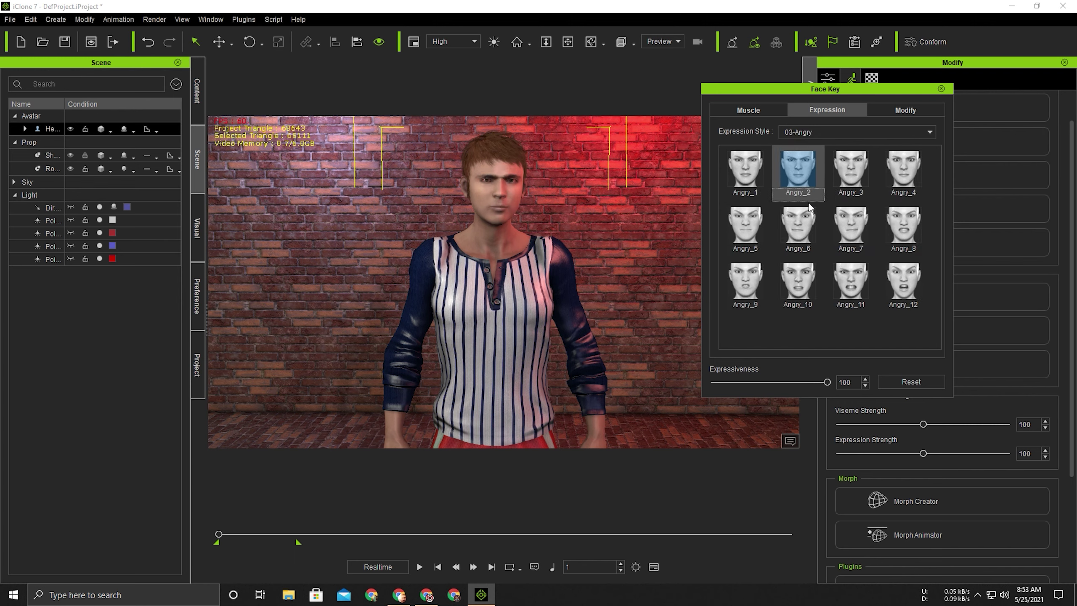
pyautogui.click(797, 224)
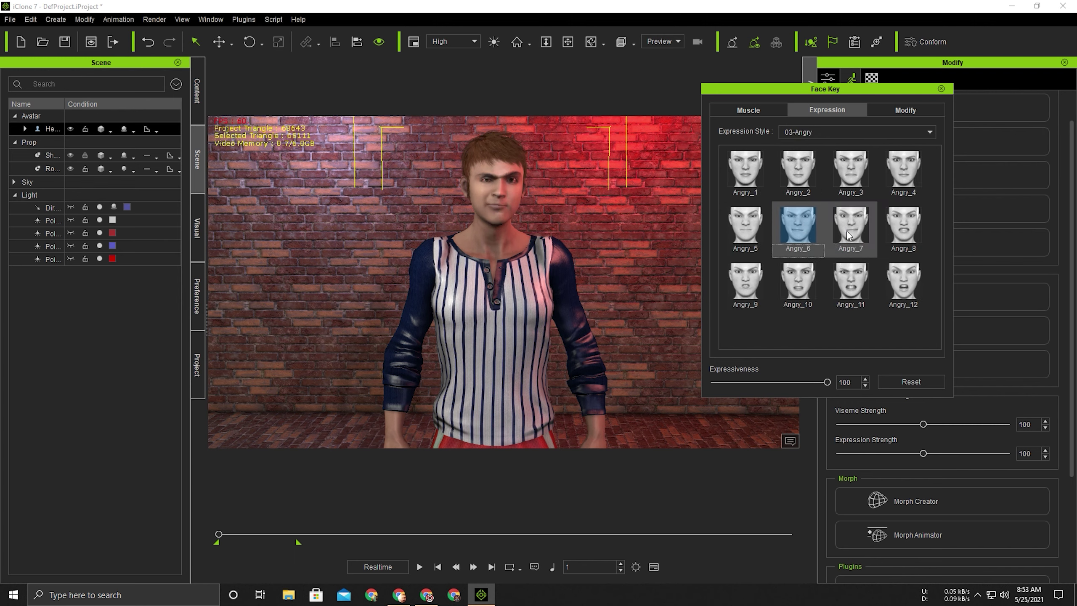
pyautogui.click(850, 225)
pyautogui.click(758, 222)
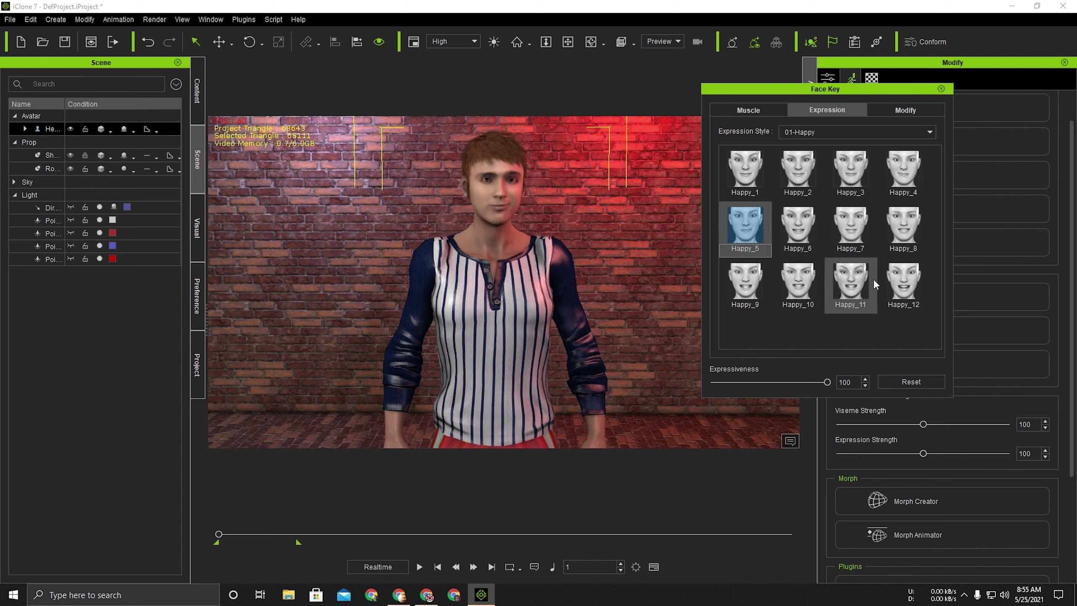
pyautogui.click(857, 284)
pyautogui.click(896, 280)
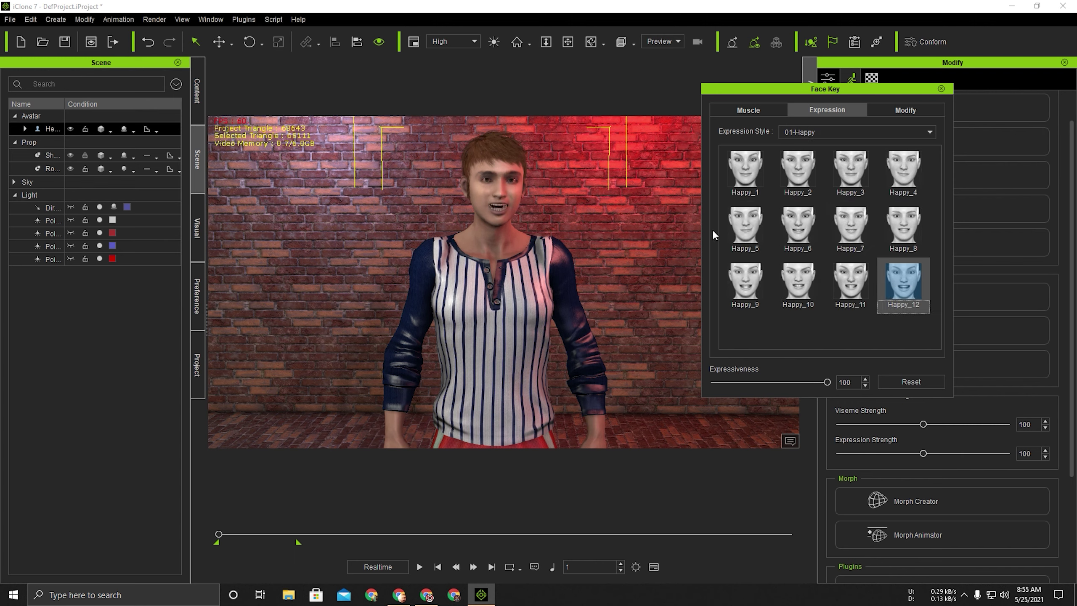
pyautogui.click(745, 229)
# Adjust the Happy_5 Expressiveness slider and show the Modify tab's brow sliders
pyautogui.click(826, 383)
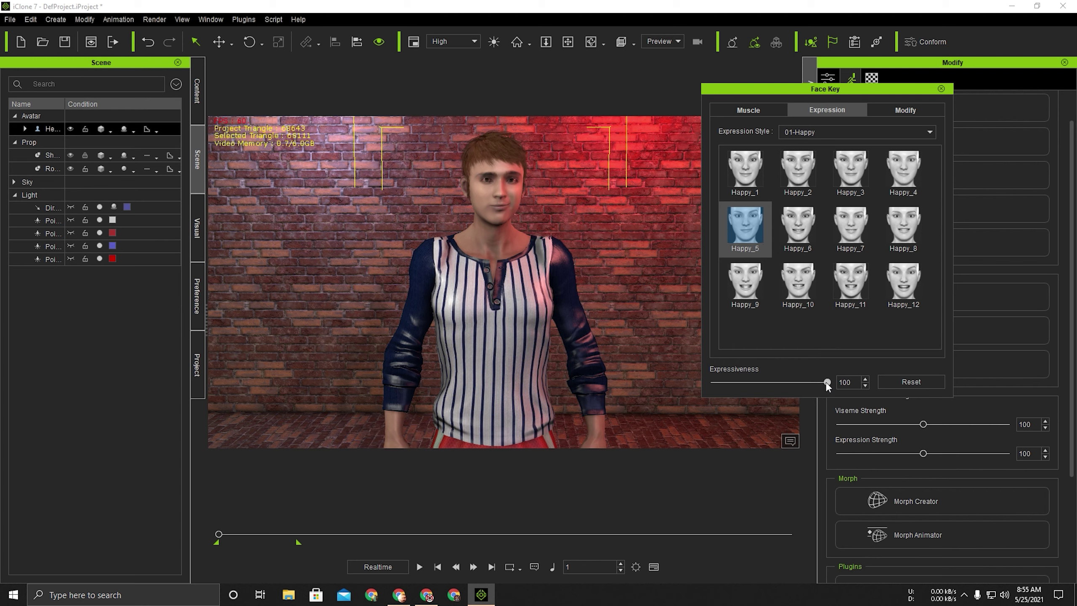
pyautogui.moveTo(791, 381)
pyautogui.mouseDown()
pyautogui.moveTo(713, 384)
pyautogui.moveTo(785, 385)
pyautogui.mouseUp()
pyautogui.click(892, 109)
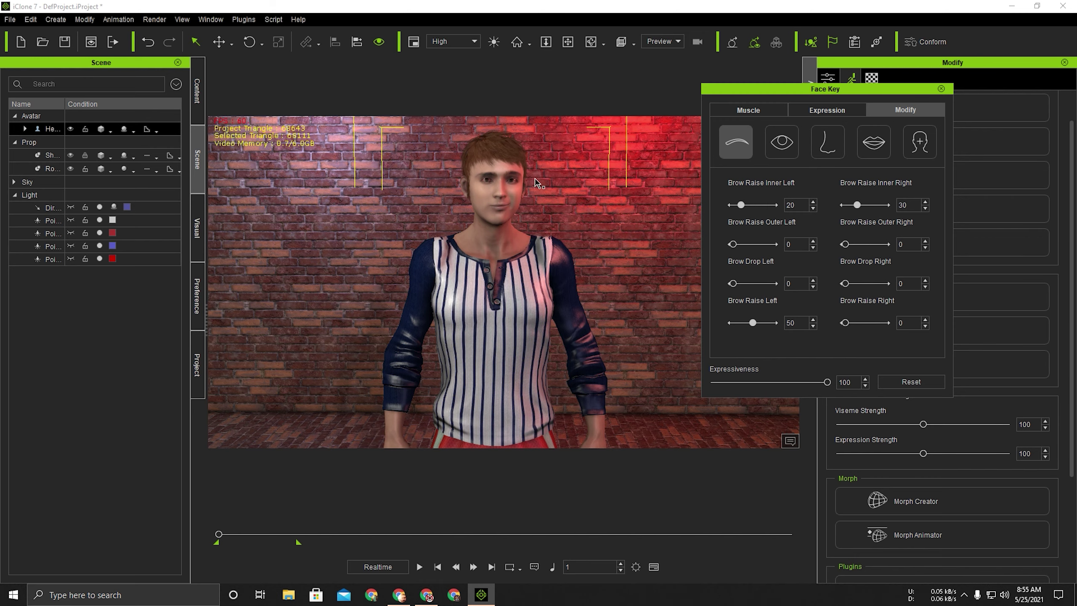
# Frame the character's face, lower the inner left brow and raise the outer left and inner right brows
pyautogui.scroll(10, 525, 175)
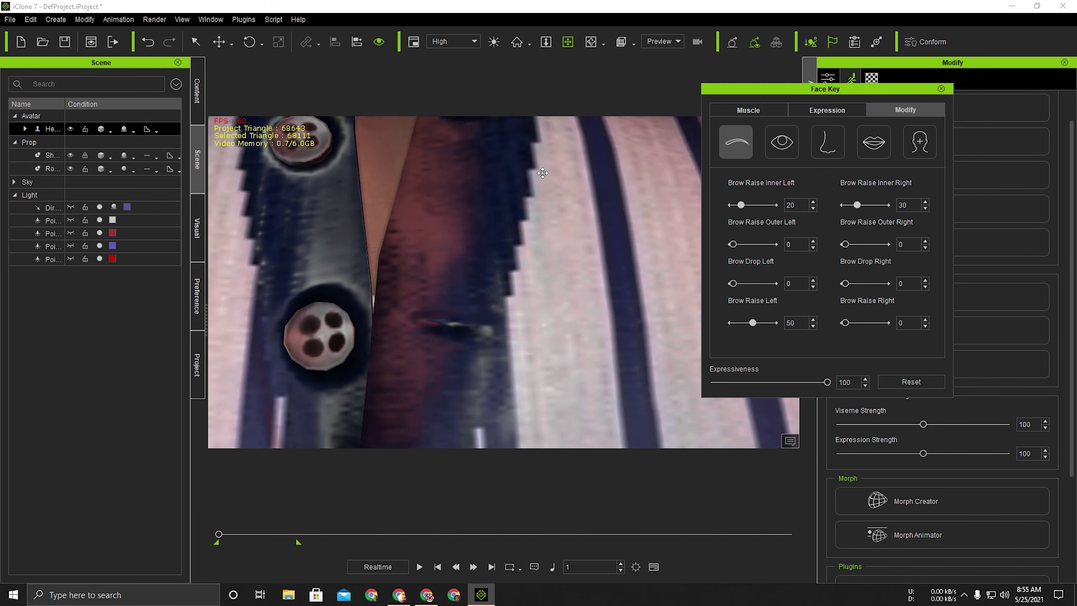
pyautogui.moveTo(542, 175); pyautogui.dragTo(531, 342, button='middle')
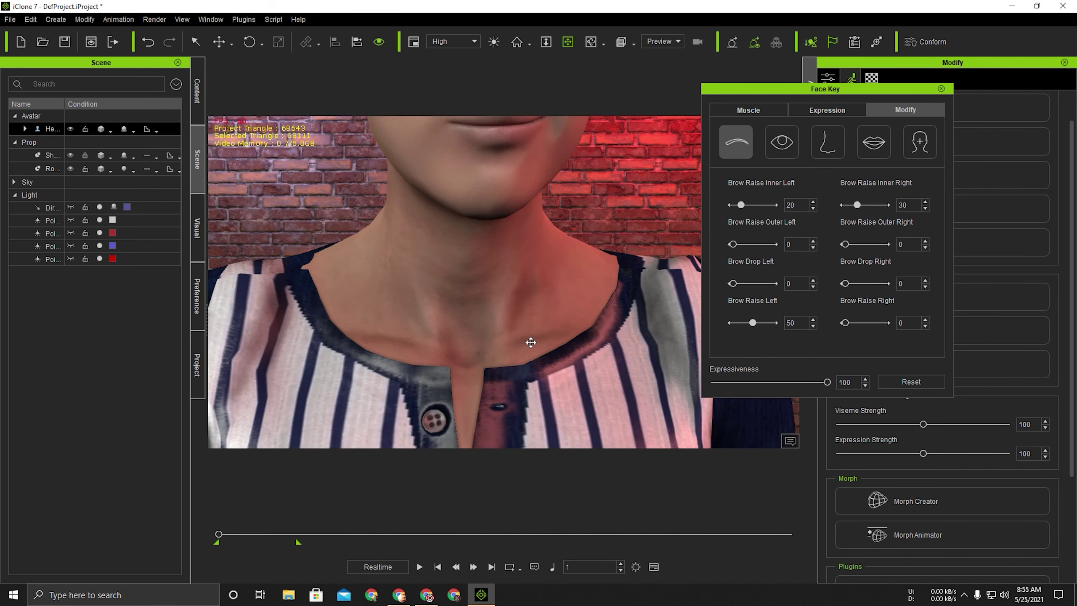
pyautogui.moveTo(542, 181); pyautogui.dragTo(521, 353, button='middle')
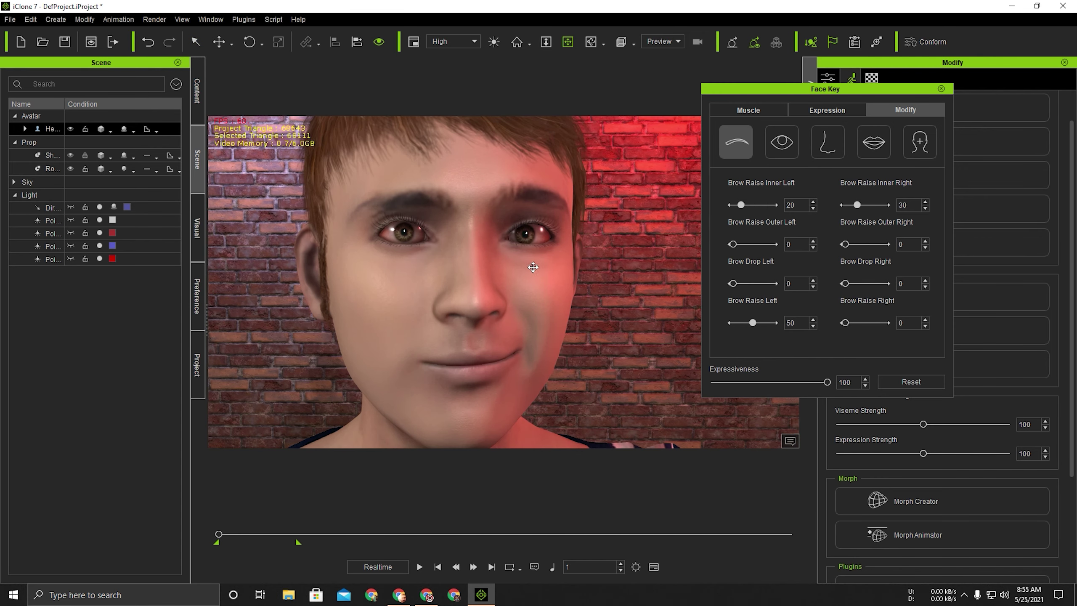
pyautogui.moveTo(526, 260); pyautogui.dragTo(544, 252, button='middle')
pyautogui.moveTo(740, 207); pyautogui.dragTo(738, 207)
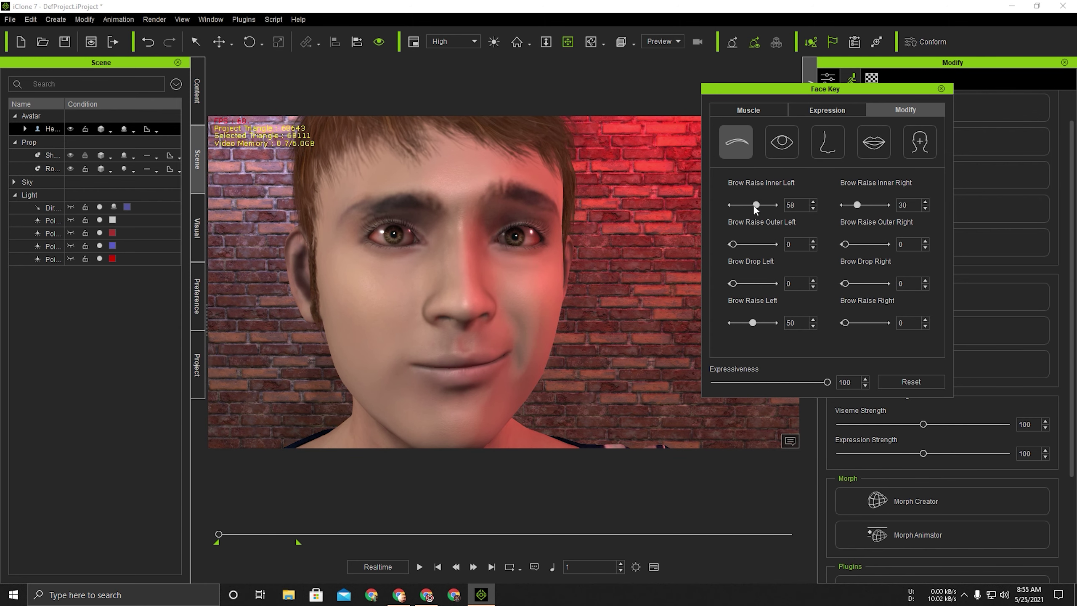
pyautogui.moveTo(731, 244); pyautogui.dragTo(736, 244)
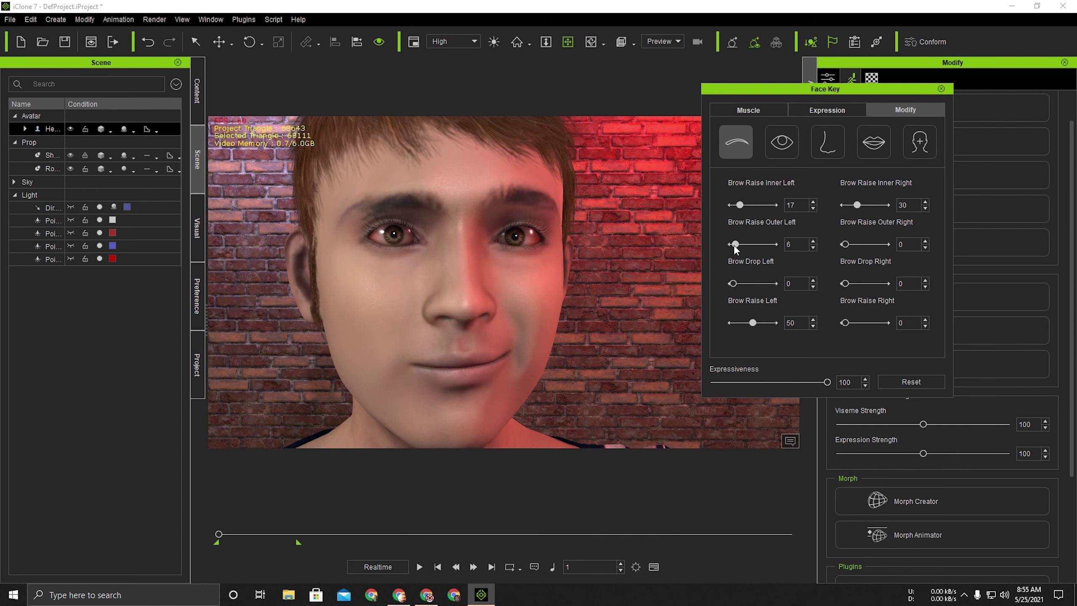
pyautogui.moveTo(857, 205); pyautogui.dragTo(860, 206)
# Widen the smile, add a right-side smile and a slight left-side frown
pyautogui.click(797, 145)
pyautogui.click(873, 142)
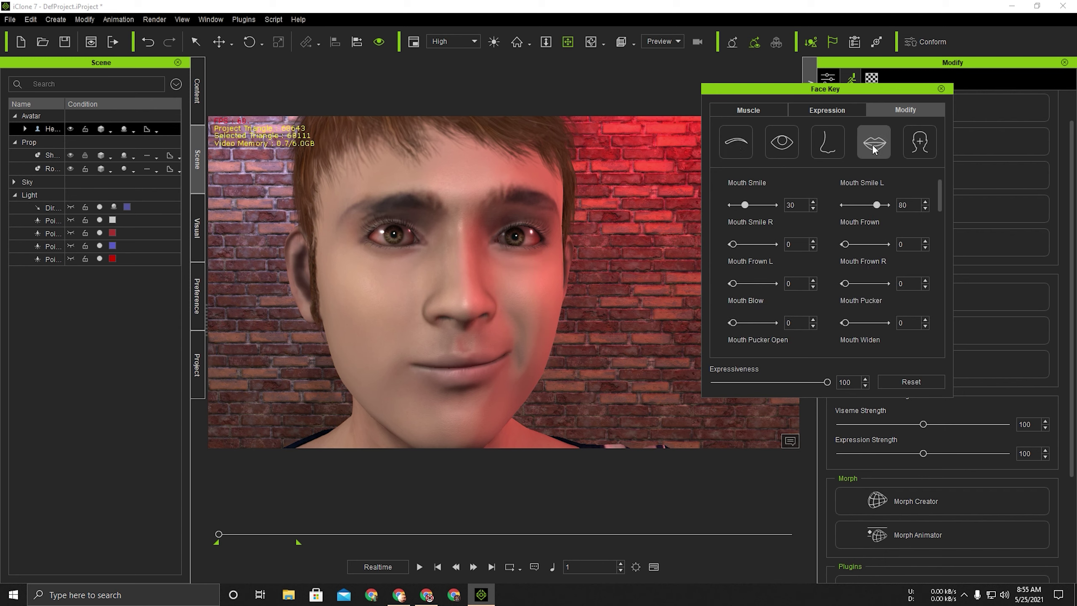
pyautogui.moveTo(744, 205); pyautogui.dragTo(767, 205)
pyautogui.moveTo(733, 245); pyautogui.dragTo(738, 245)
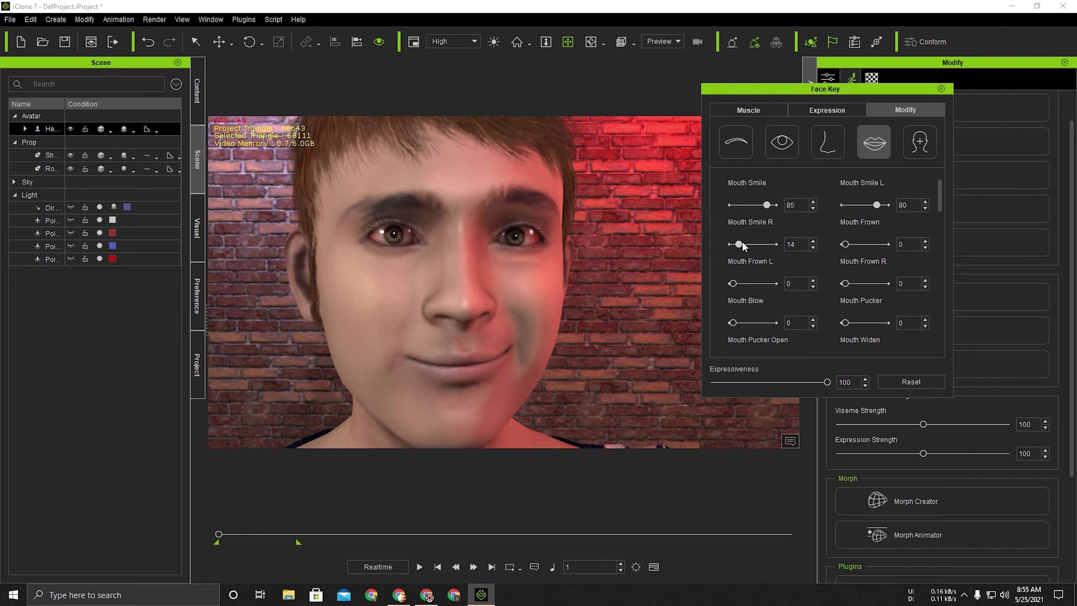
pyautogui.moveTo(733, 284); pyautogui.dragTo(740, 283)
# Scrunch the nose and raise the left nose flank
pyautogui.click(918, 142)
pyautogui.click(833, 138)
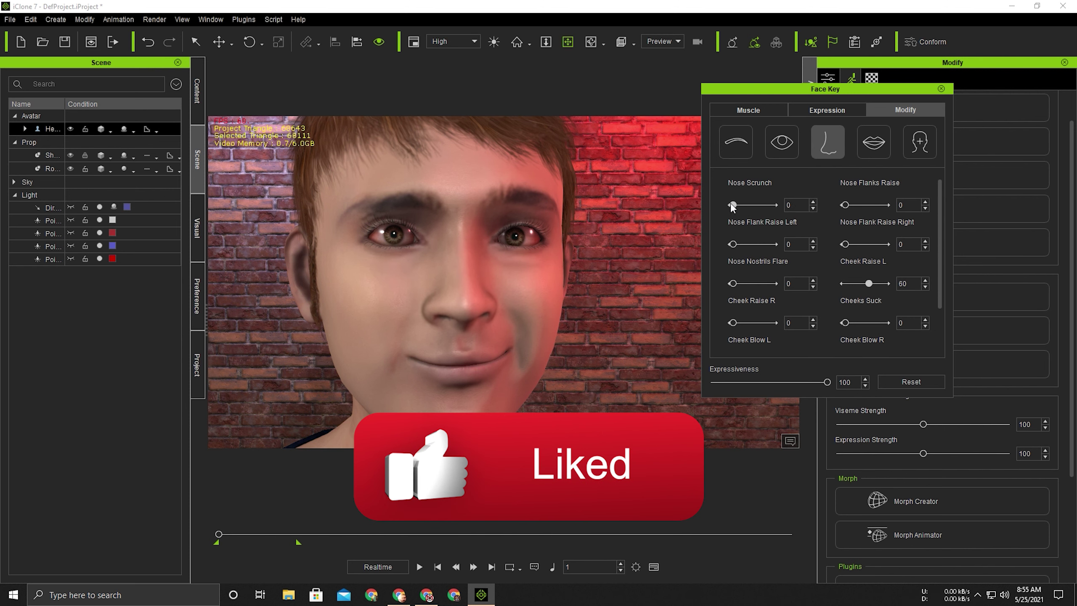
pyautogui.moveTo(732, 206); pyautogui.dragTo(749, 205)
pyautogui.moveTo(732, 245)
pyautogui.mouseDown()
pyautogui.moveTo(746, 244)
pyautogui.moveTo(737, 244)
pyautogui.mouseUp()
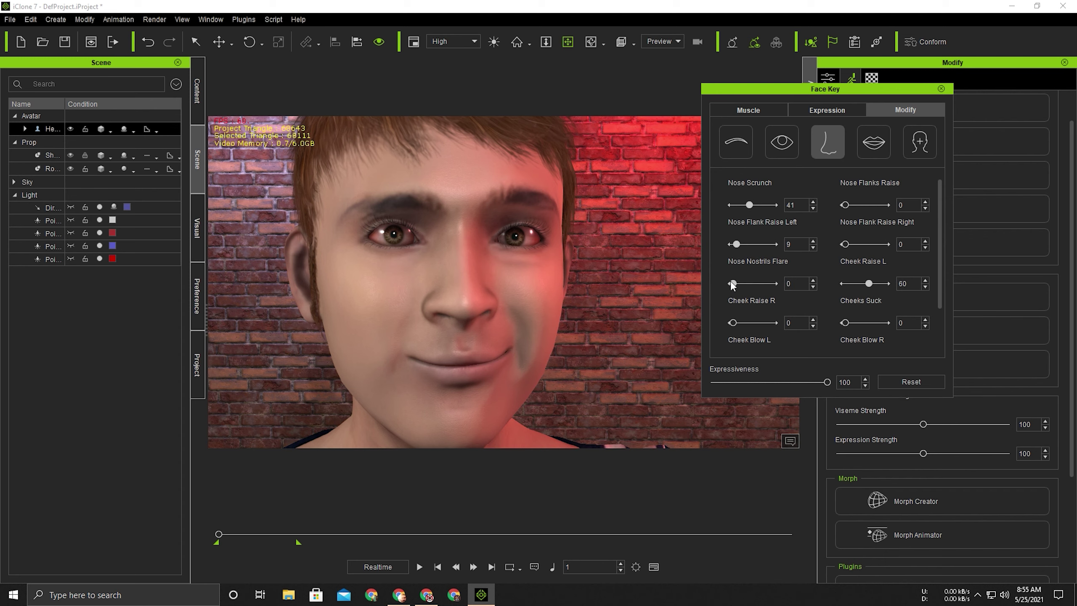
# Test closing the right eye and blinking both eyes, then zoom the viewport back out
pyautogui.click(781, 141)
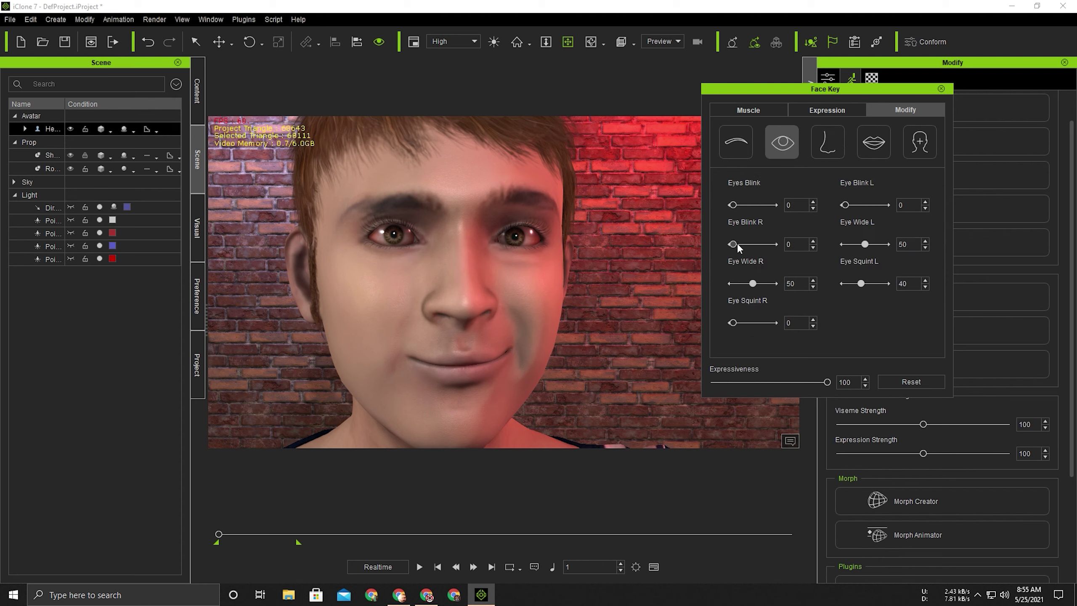
pyautogui.moveTo(737, 244)
pyautogui.mouseDown()
pyautogui.moveTo(766, 244)
pyautogui.moveTo(703, 243)
pyautogui.mouseUp()
pyautogui.moveTo(745, 205)
pyautogui.mouseDown()
pyautogui.moveTo(791, 210)
pyautogui.moveTo(713, 206)
pyautogui.mouseUp()
pyautogui.scroll(-5, 533, 260)
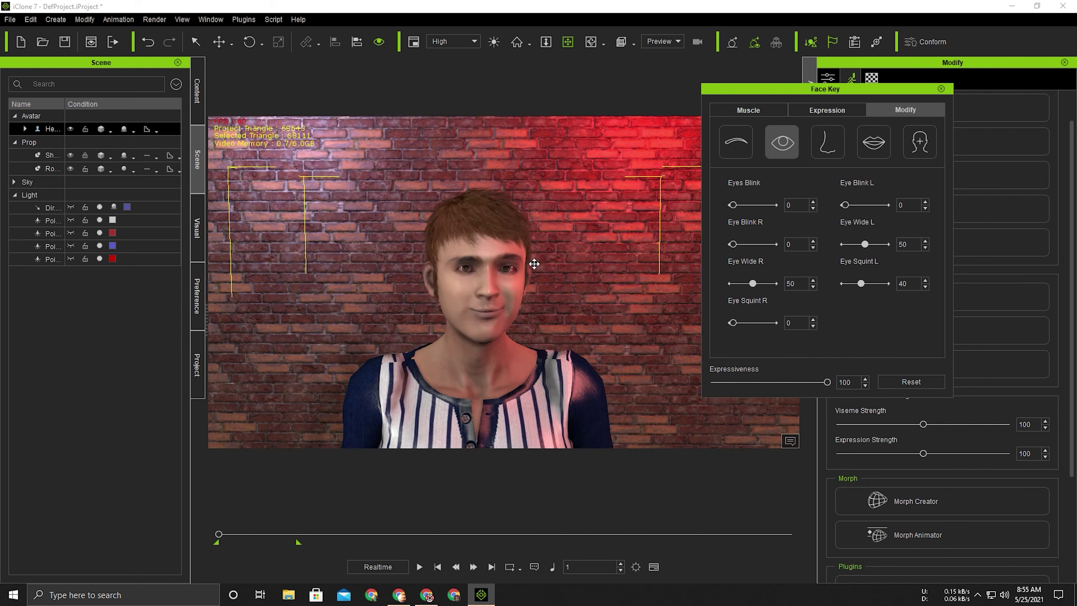
pyautogui.scroll(-1, 524, 314)
pyautogui.scroll(-2, 520, 271)
pyautogui.scroll(-1, 518, 272)
pyautogui.scroll(-1, 518, 272)
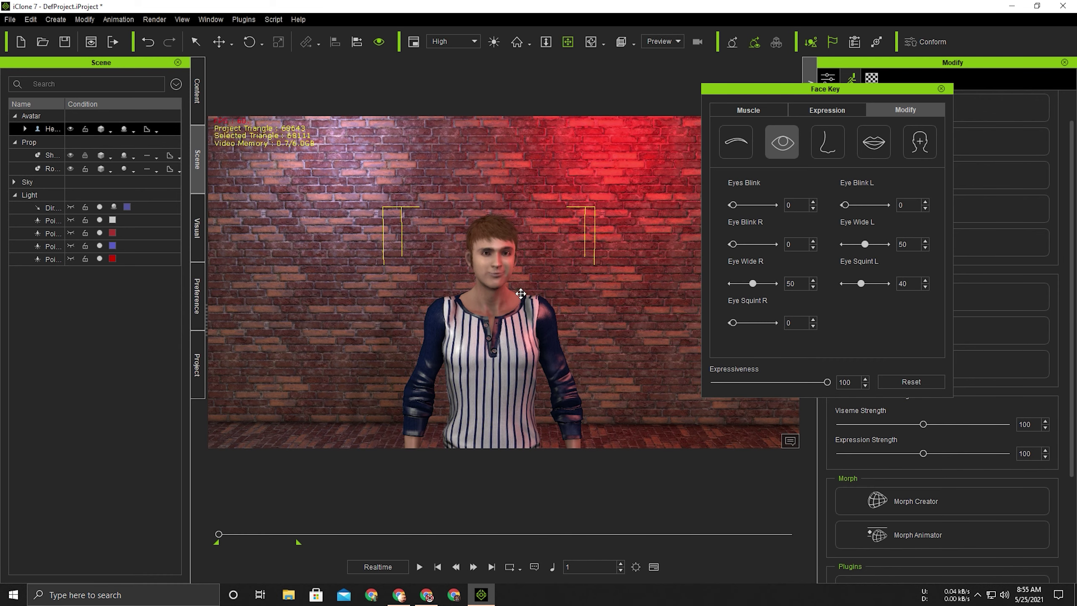
pyautogui.scroll(-2, 516, 267)
pyautogui.scroll(-1, 516, 261)
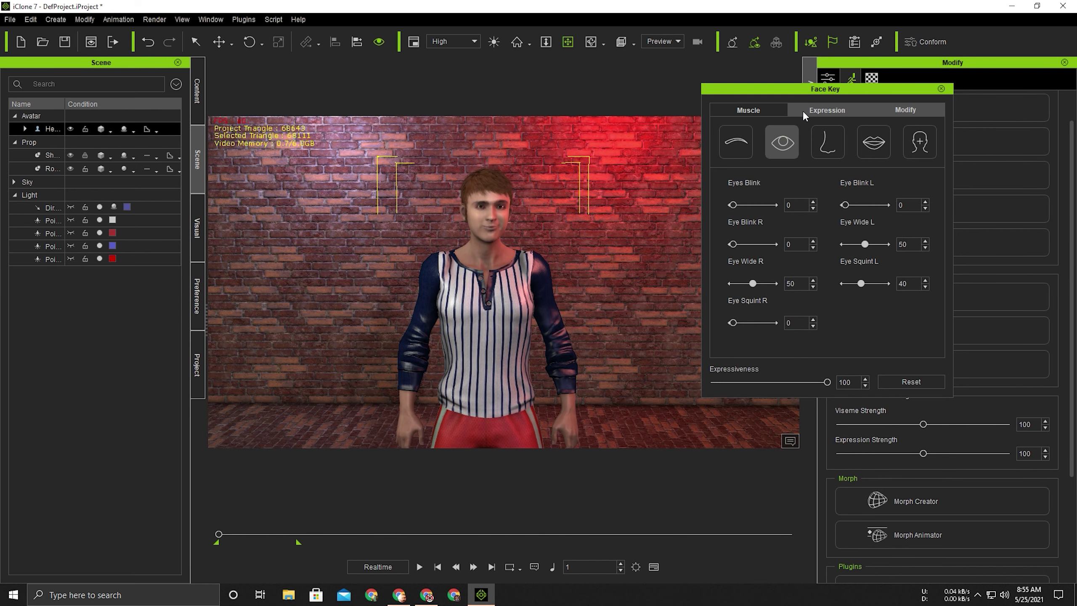
# Show the expression preset gallery, keep the 01-Happy style, and preview the animation
pyautogui.moveTo(805, 88); pyautogui.dragTo(842, 86)
pyautogui.click(791, 111)
pyautogui.click(854, 108)
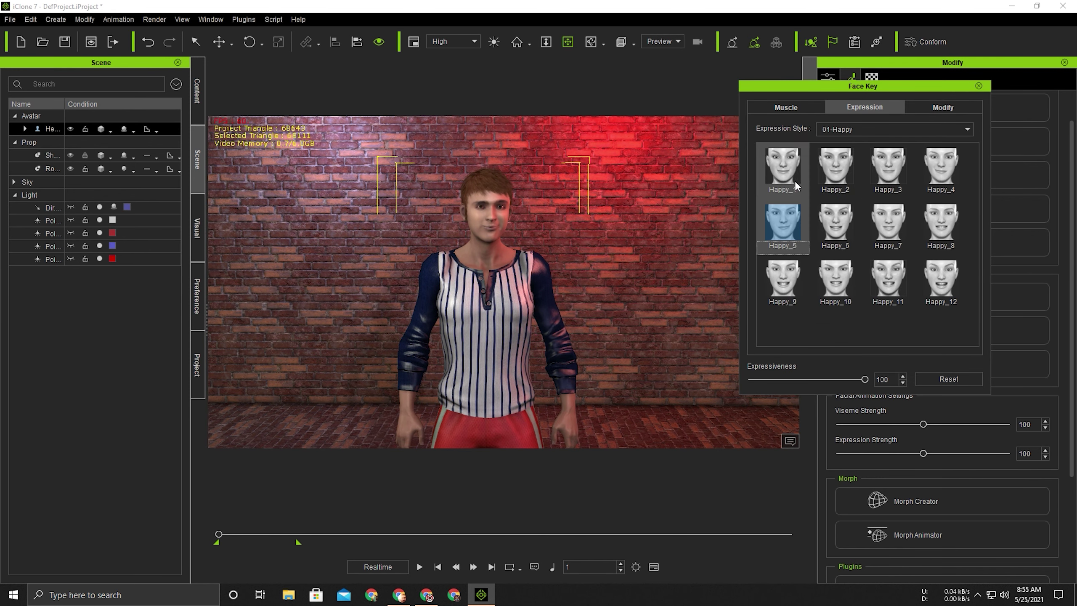
pyautogui.scroll(1, 507, 180)
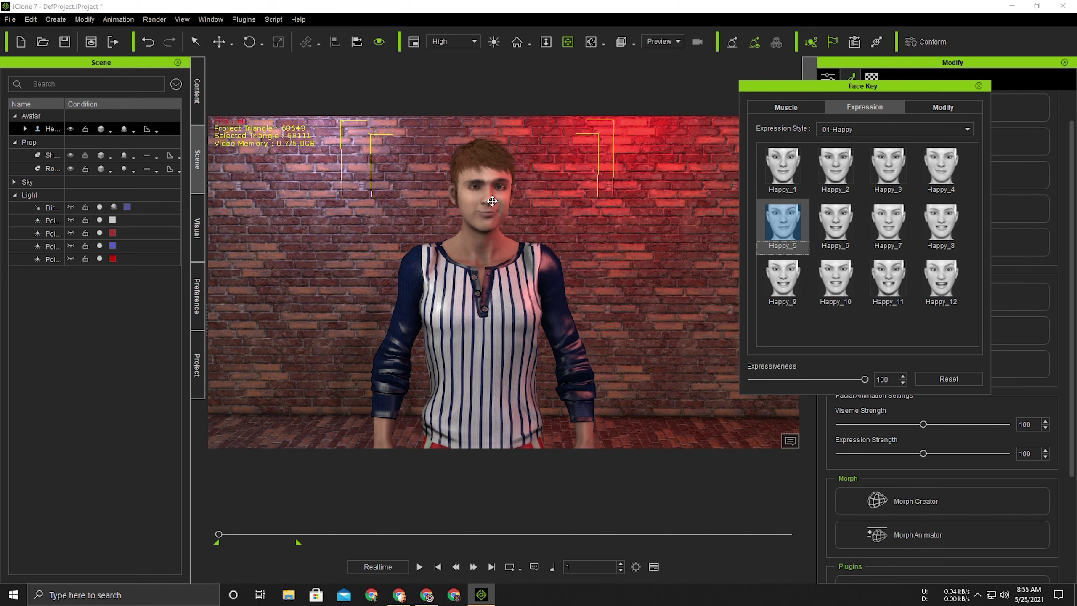
pyautogui.scroll(1, 506, 180)
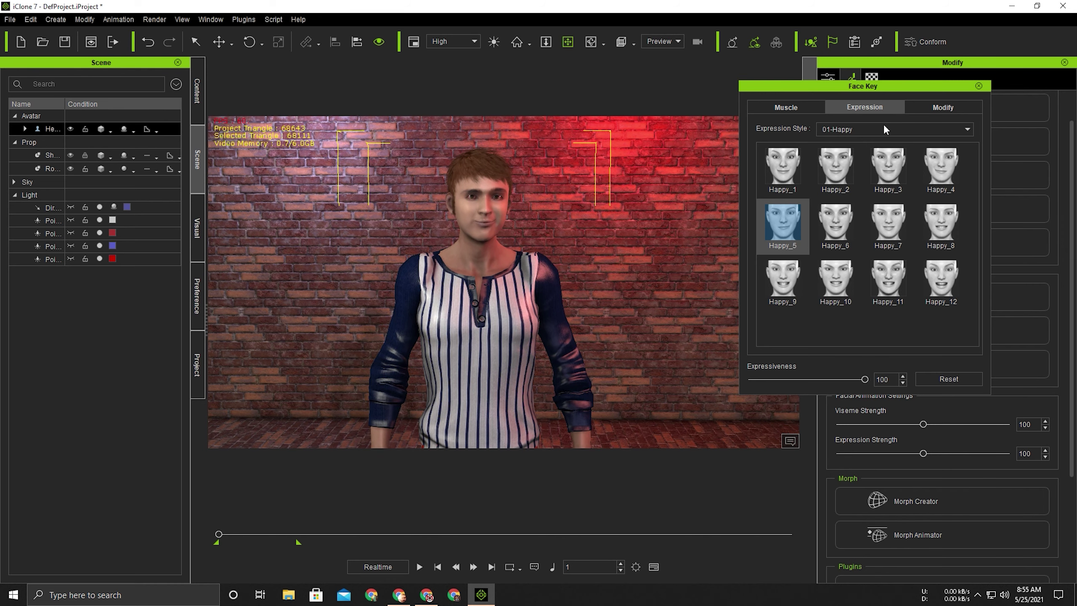
pyautogui.click(884, 128)
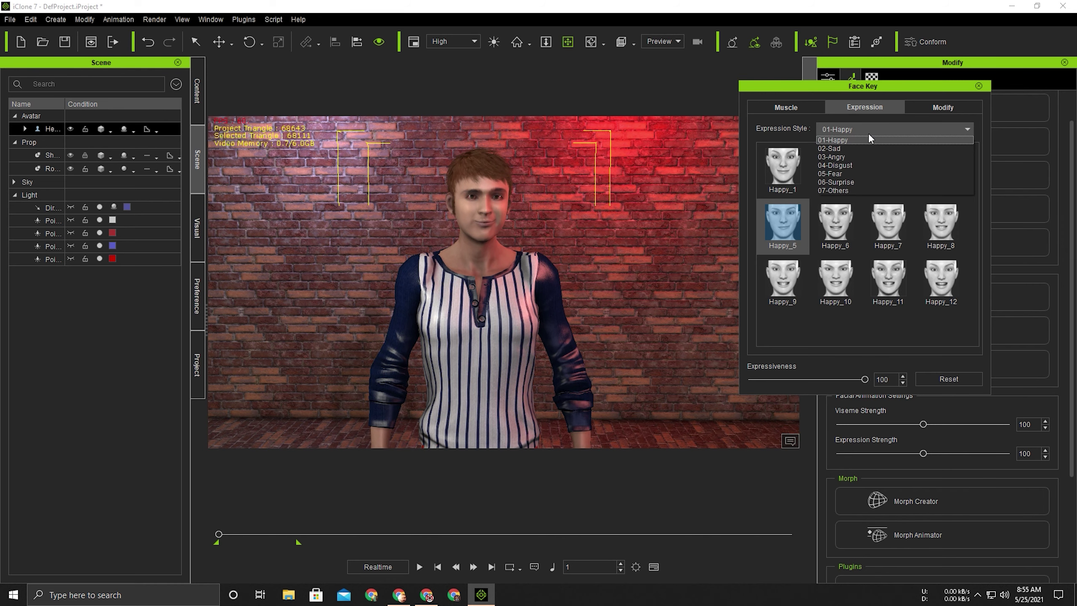
pyautogui.click(865, 136)
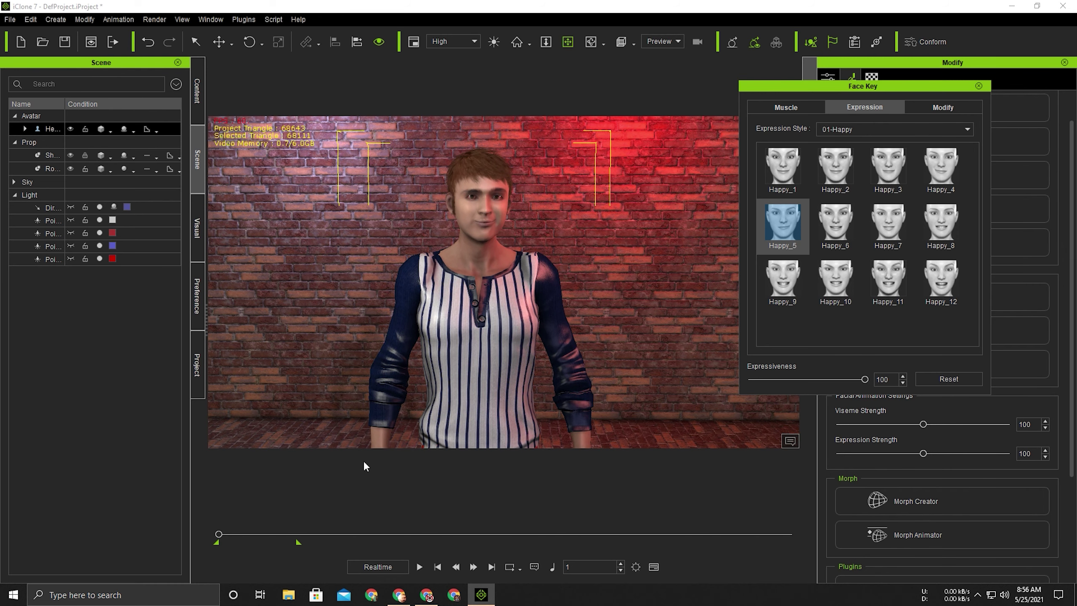
pyautogui.click(219, 534)
pyautogui.press('space')
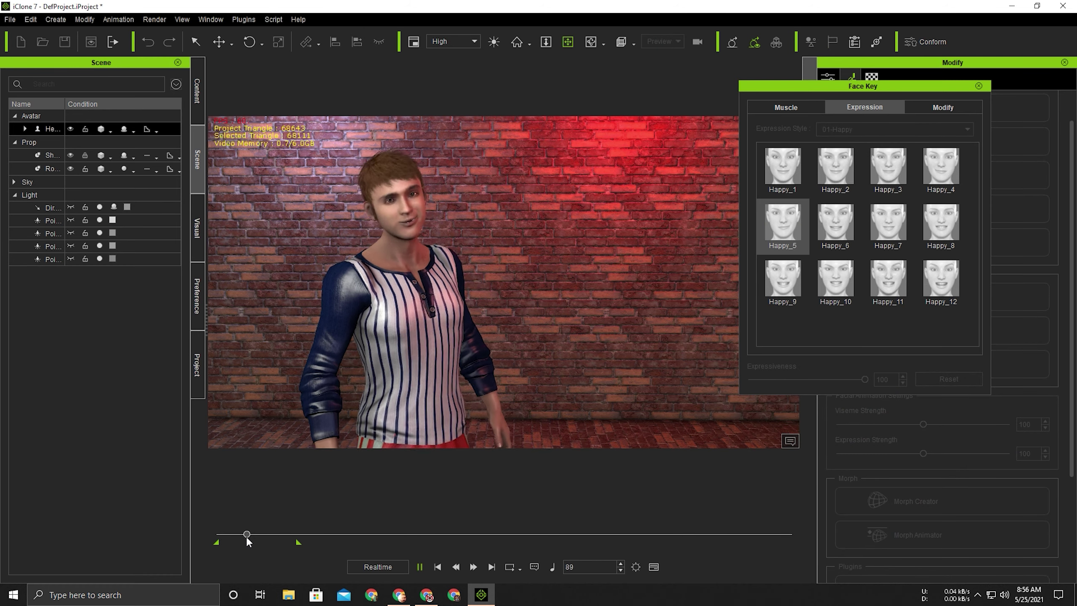
pyautogui.press('space')
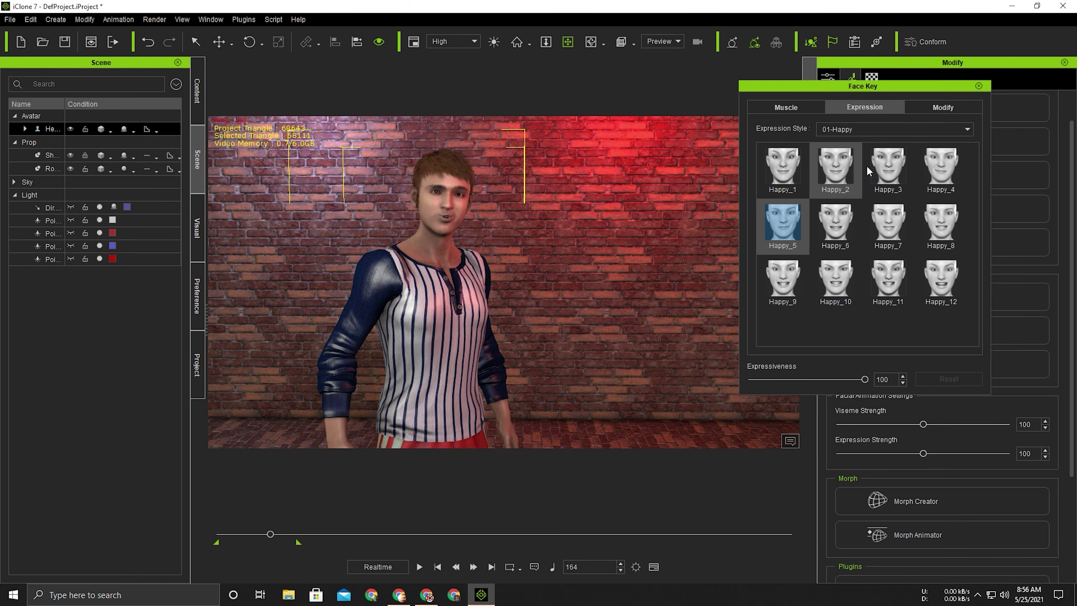
# Apply the 03-Angry style's Angry_5 preset, replay from the start, and show the timeline tracks
pyautogui.click(884, 132)
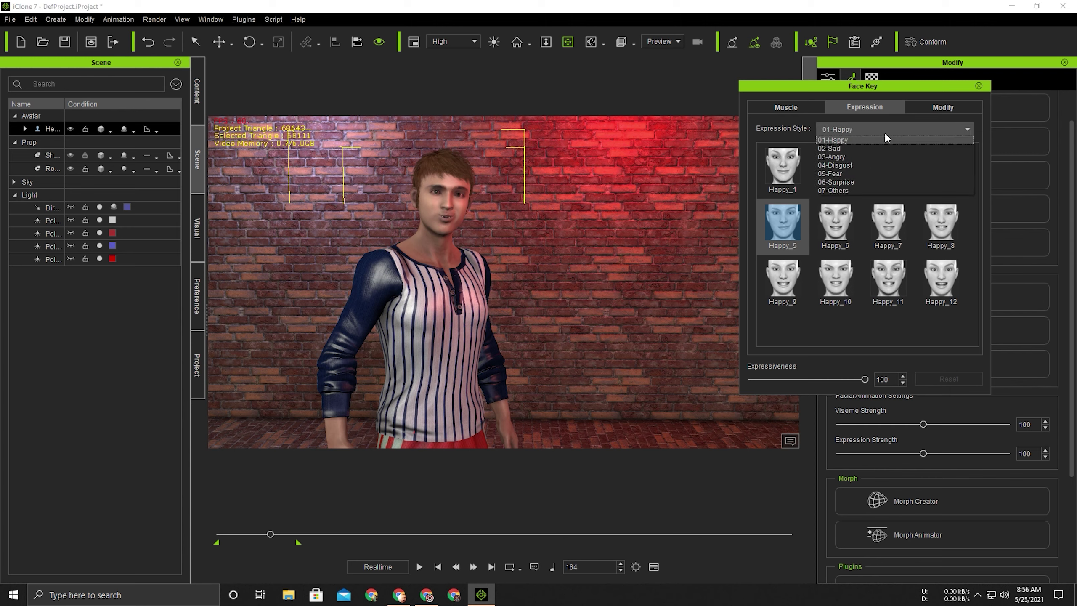
pyautogui.click(836, 156)
pyautogui.click(801, 219)
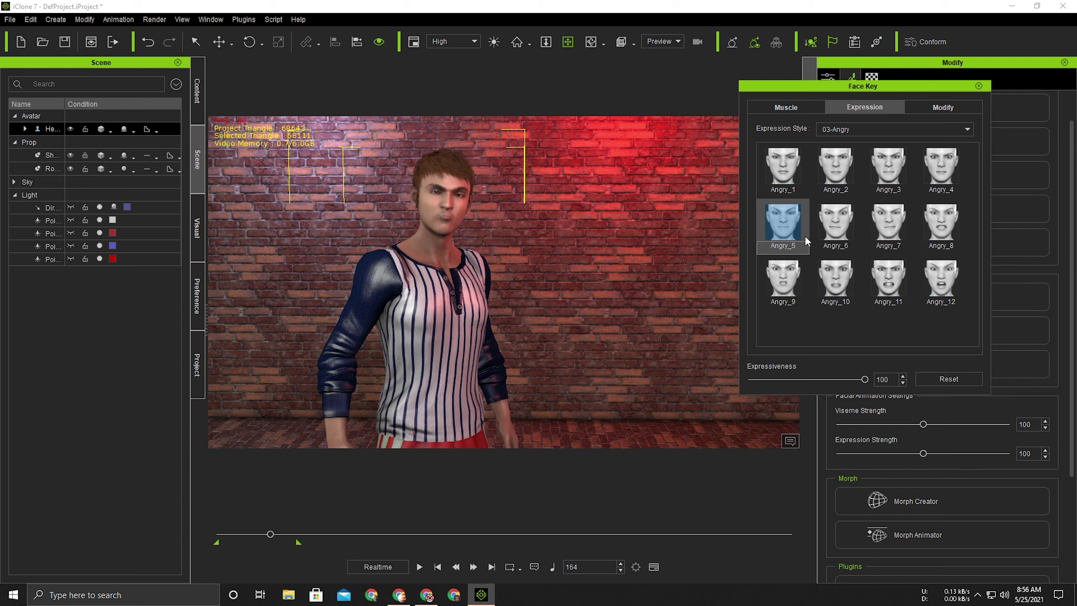
pyautogui.moveTo(269, 535); pyautogui.dragTo(216, 534)
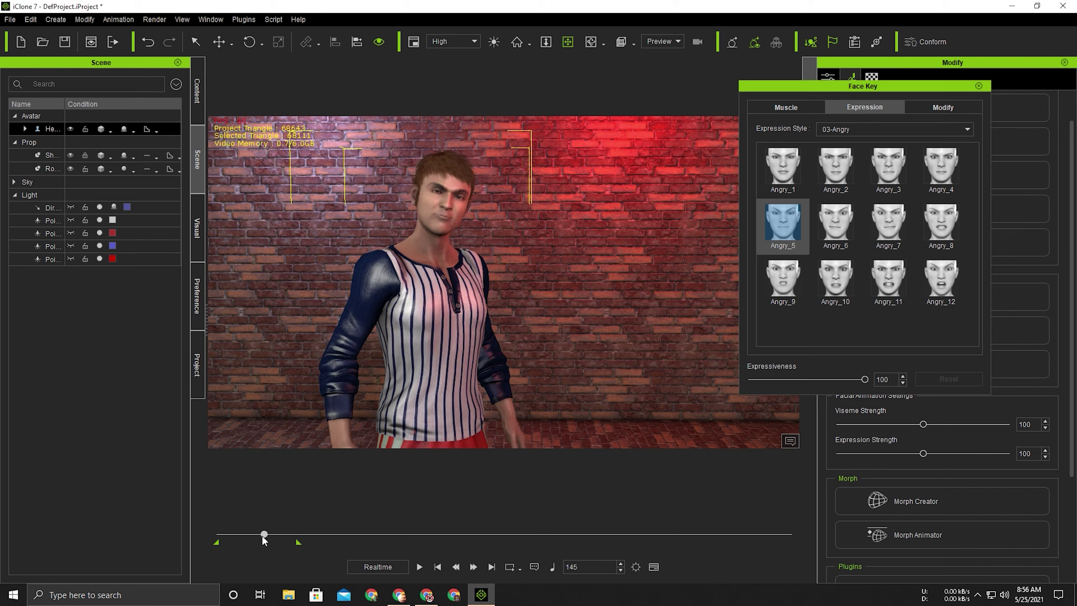
pyautogui.press('space')
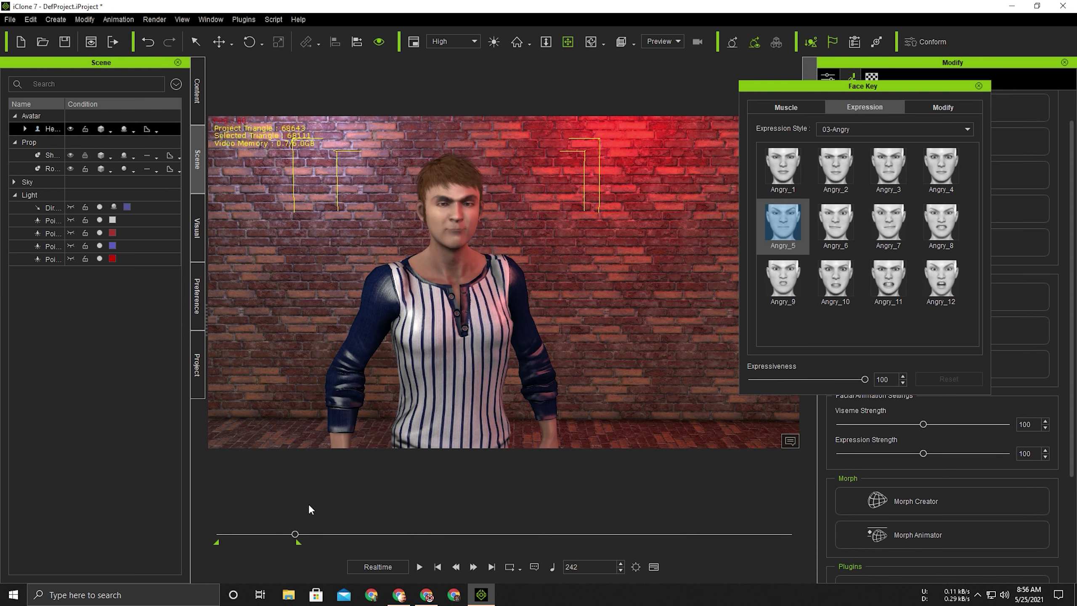
pyautogui.moveTo(298, 533); pyautogui.dragTo(299, 535)
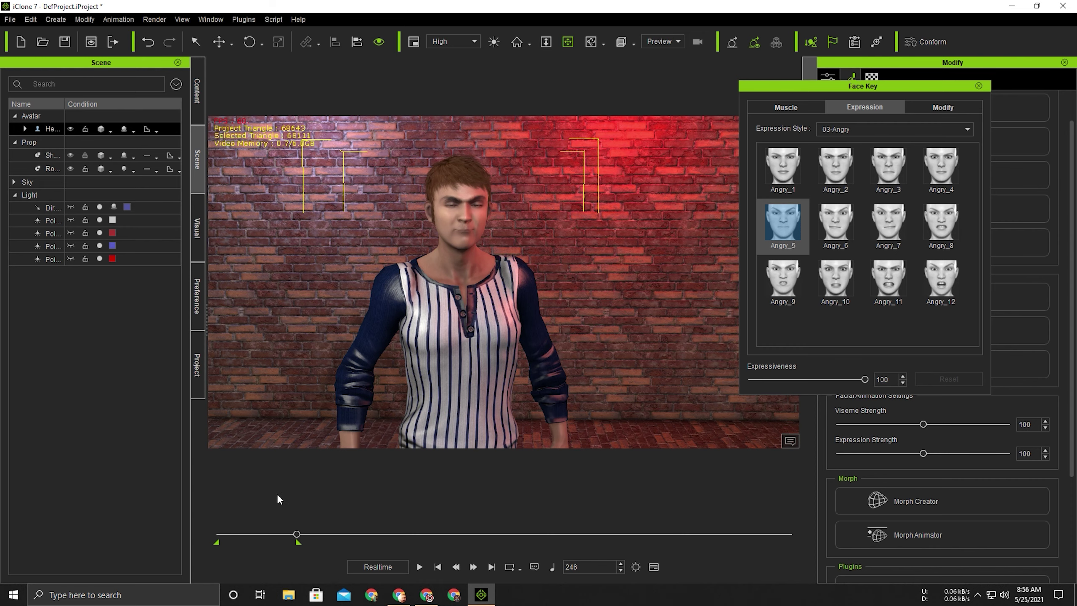
pyautogui.click(653, 567)
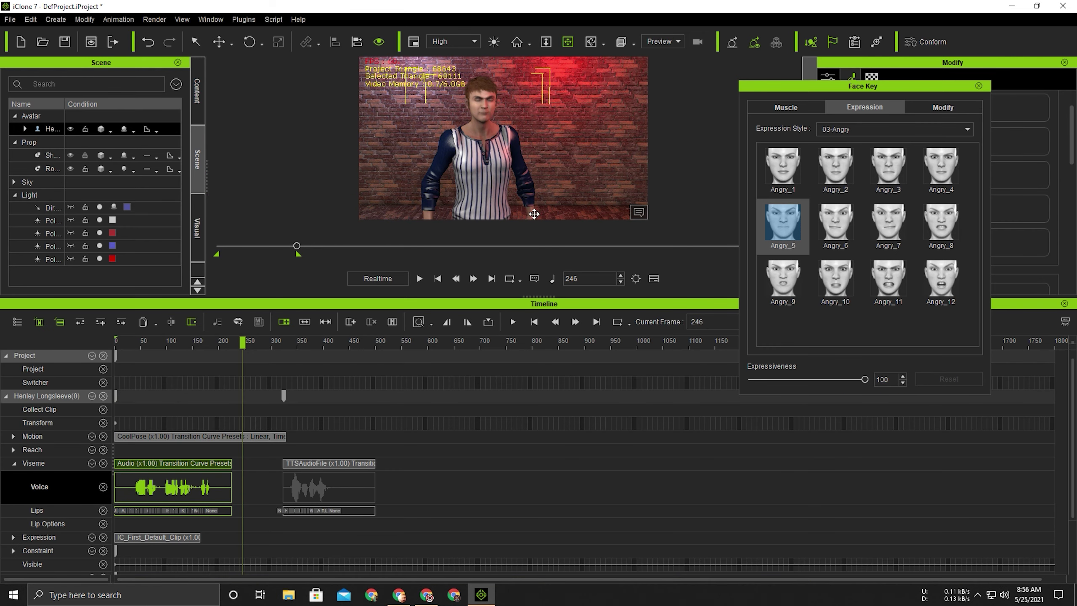
# Expand and select the Expression track with the playhead at frame 164
pyautogui.scroll(-2, 37, 545)
pyautogui.click(13, 472)
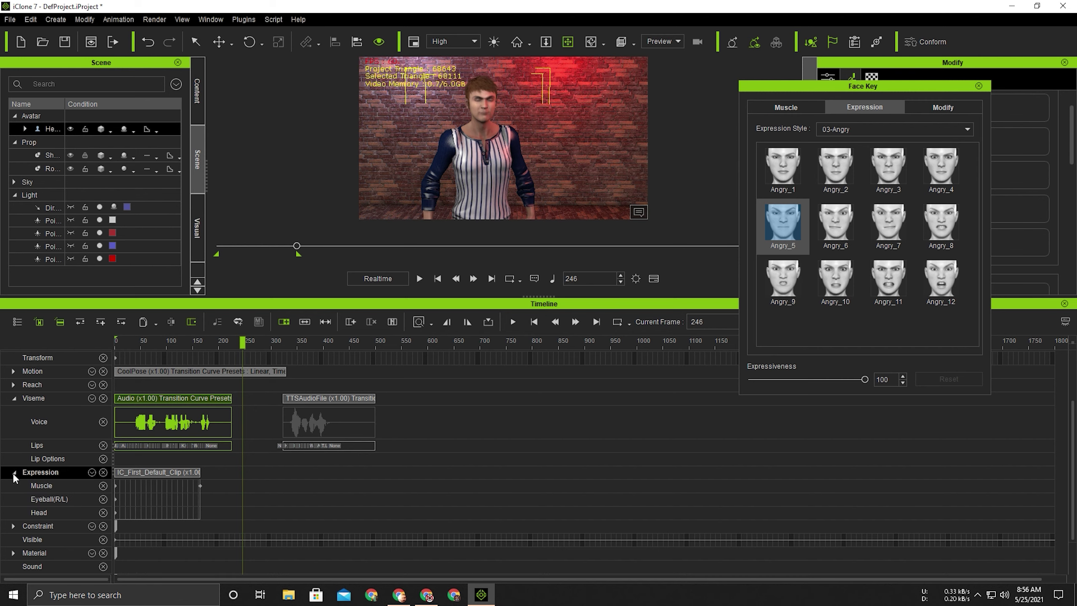
pyautogui.moveTo(250, 340)
pyautogui.mouseDown()
pyautogui.moveTo(206, 357)
pyautogui.moveTo(126, 357)
pyautogui.mouseUp()
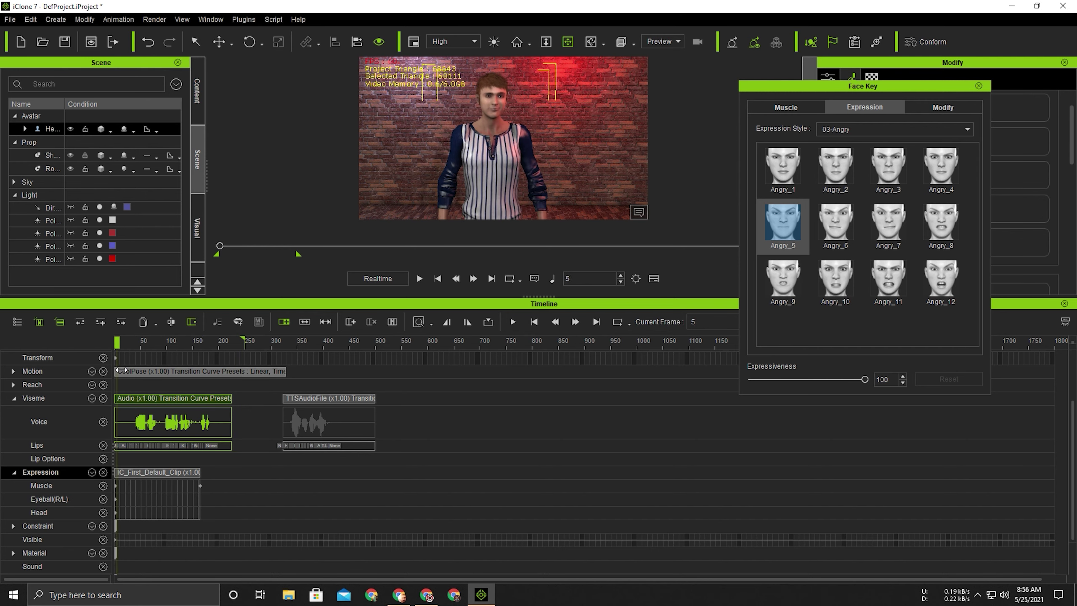
pyautogui.click(200, 487)
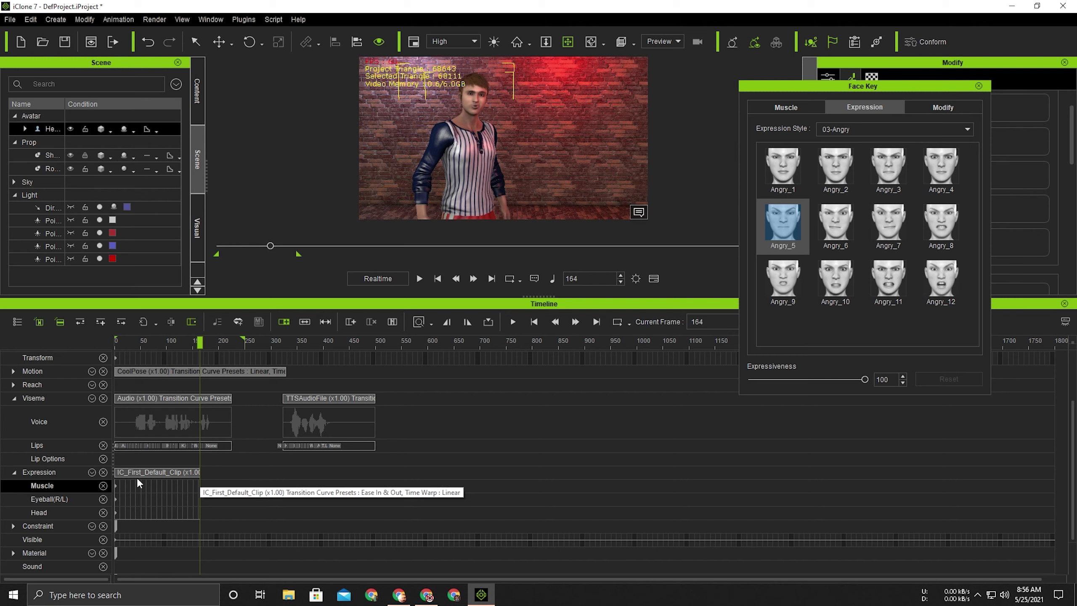
pyautogui.click(27, 474)
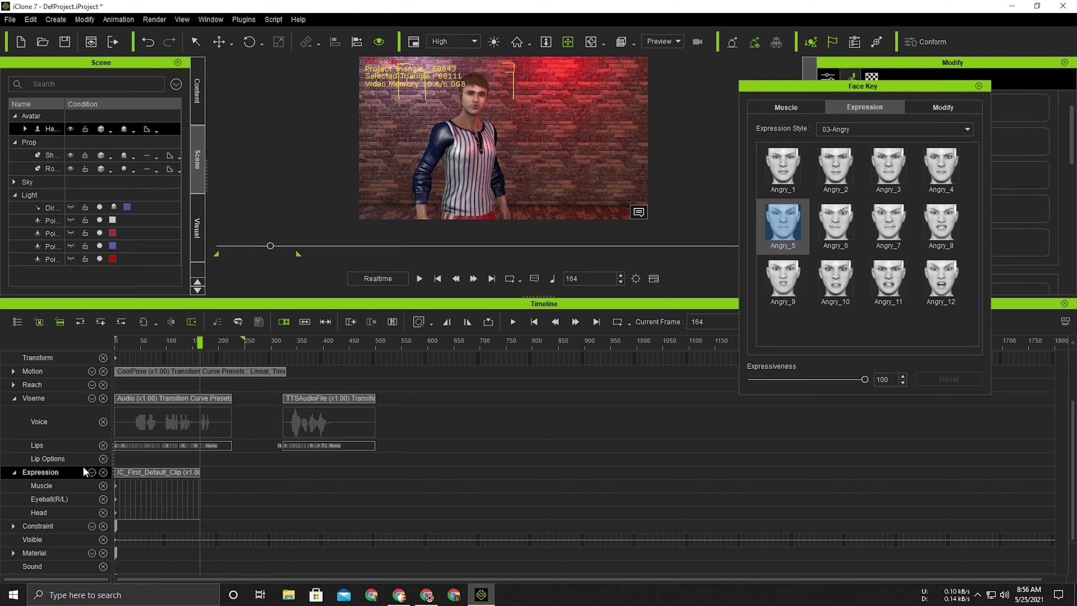
pyautogui.scroll(3, 84, 470)
# Toggle the Henley Longsleeve(0) tracks off and on, hide the timeline, and start playback
pyautogui.click(17, 322)
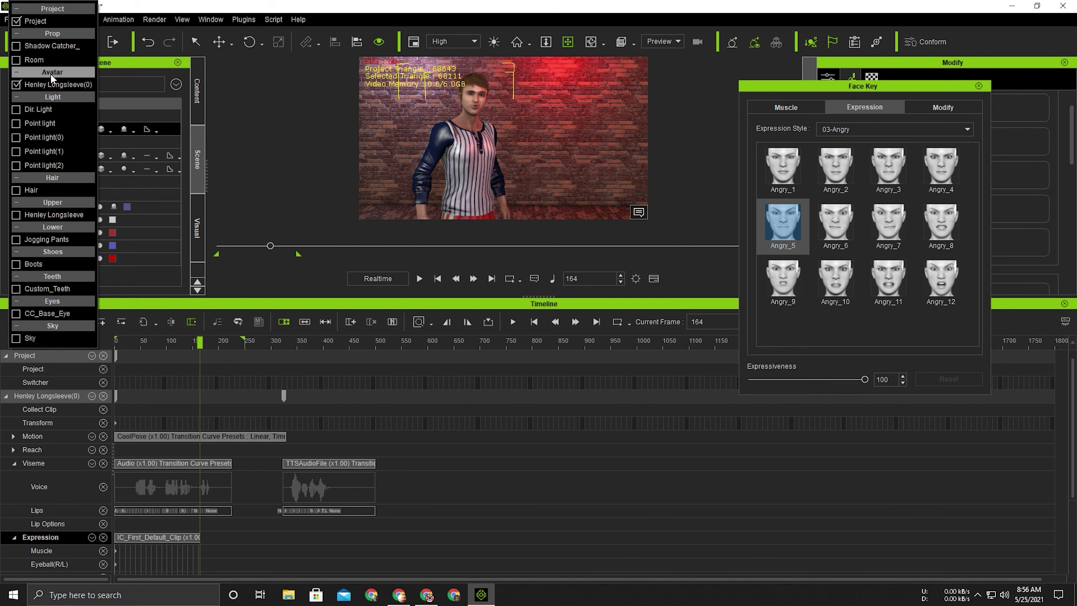
pyautogui.click(18, 87)
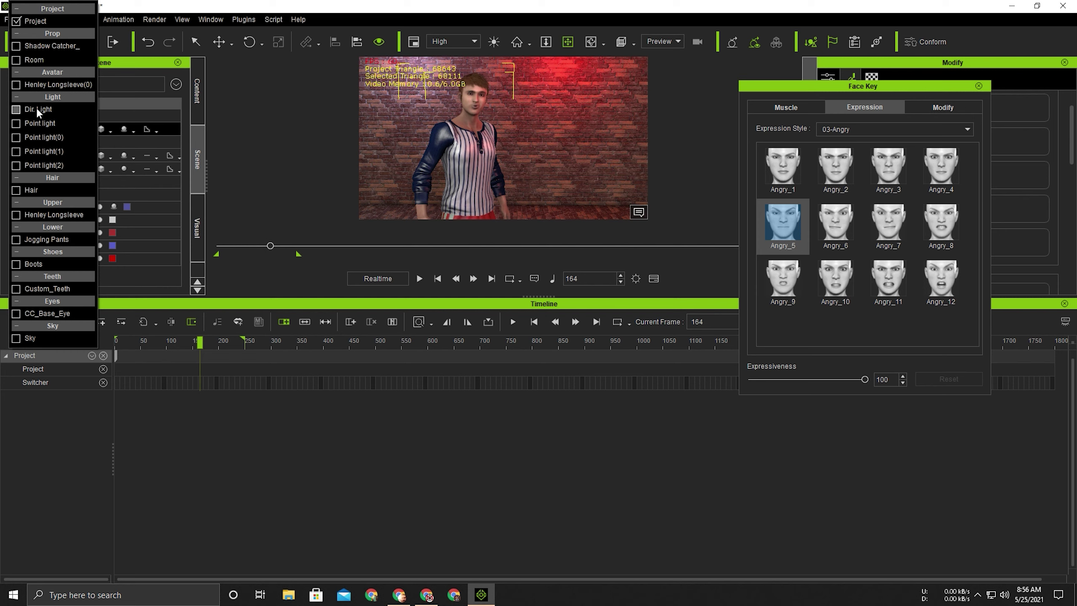
pyautogui.click(17, 86)
pyautogui.click(49, 395)
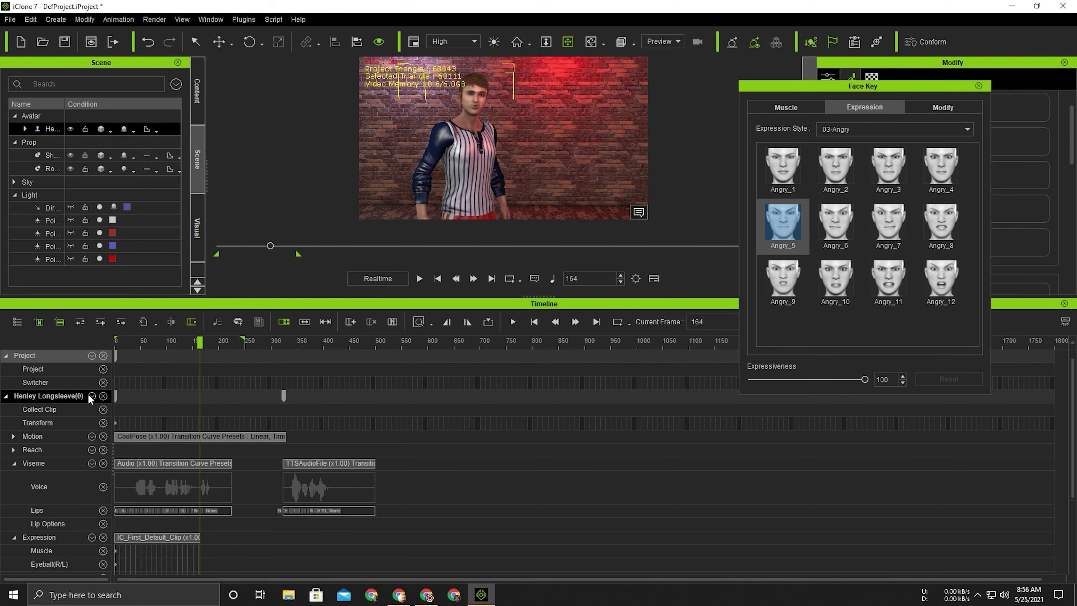
pyautogui.click(90, 395)
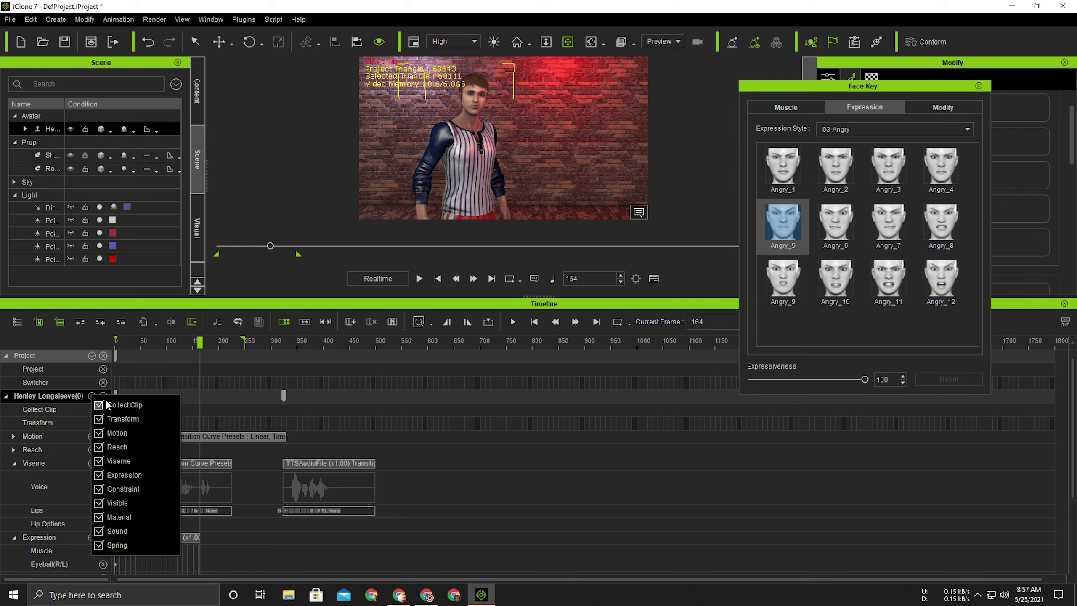
pyautogui.click(72, 397)
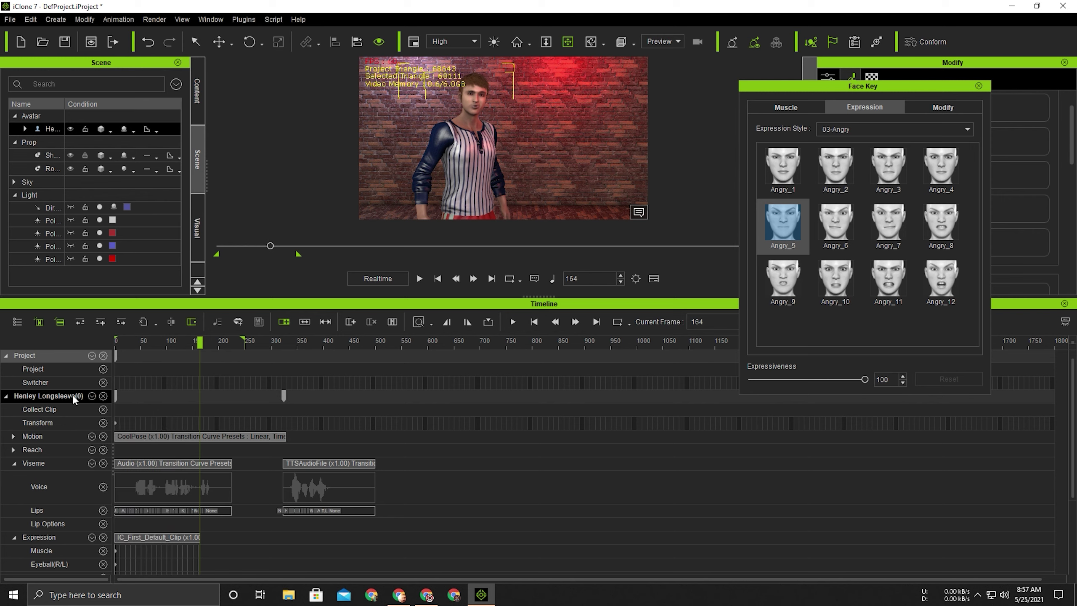
pyautogui.click(512, 321)
pyautogui.click(652, 280)
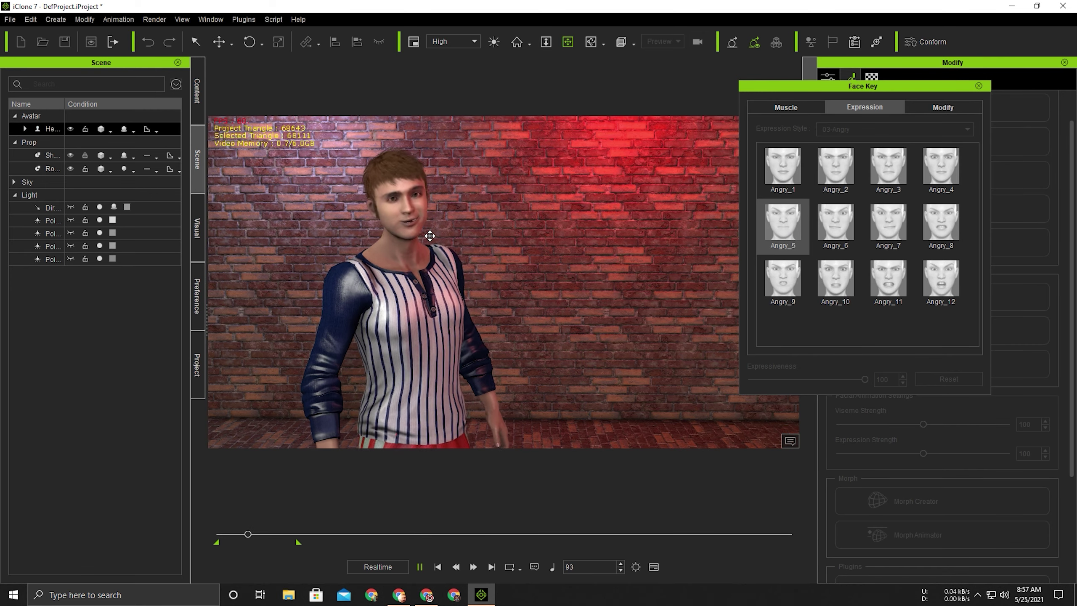
# Stop playback and try the Disgust and Fear presets (Fear_6, Fear_10, Fear_9, Fear_5, Fear_1)
pyautogui.press('space')
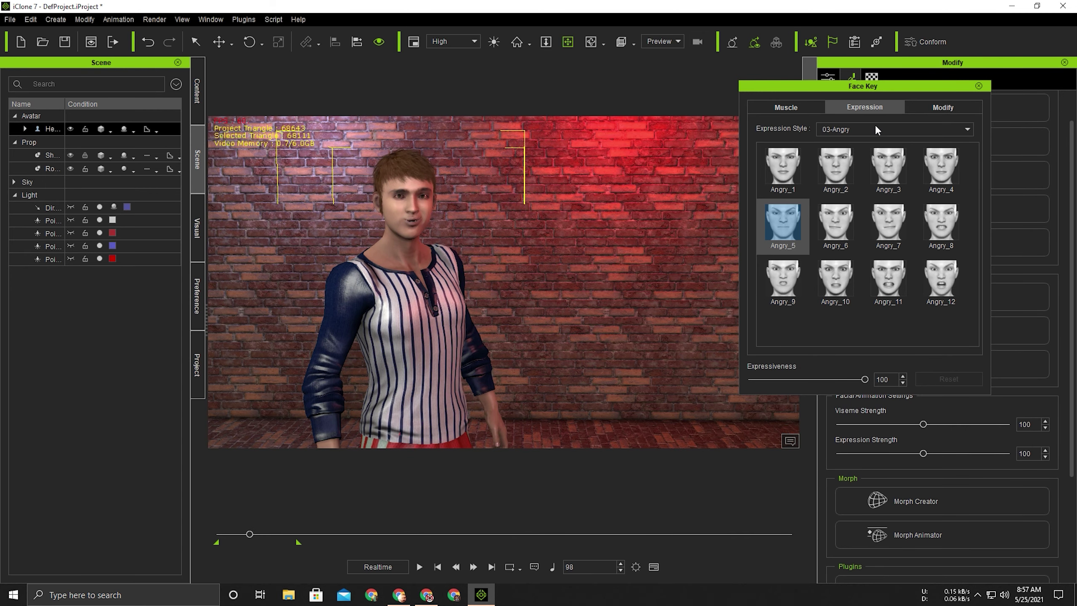
pyautogui.click(876, 130)
pyautogui.click(861, 162)
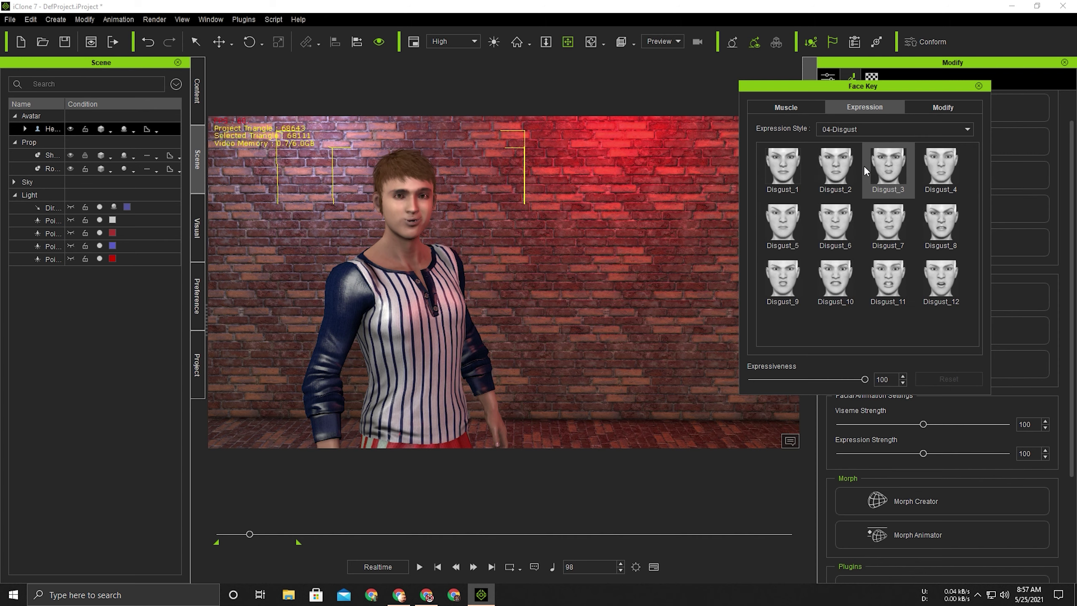
pyautogui.click(876, 130)
pyautogui.click(852, 174)
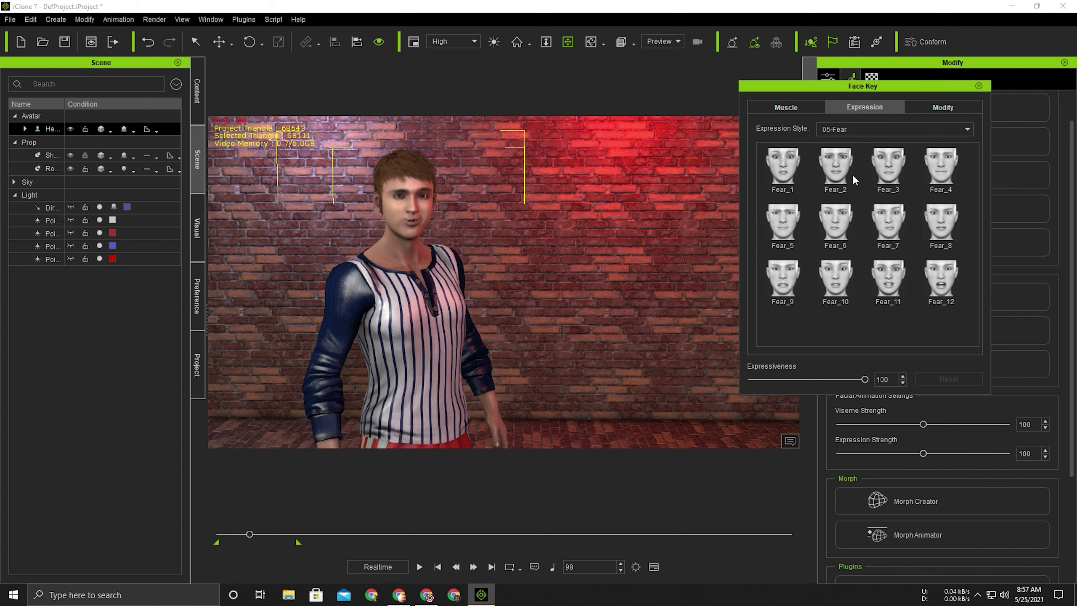
pyautogui.click(838, 226)
pyautogui.click(836, 278)
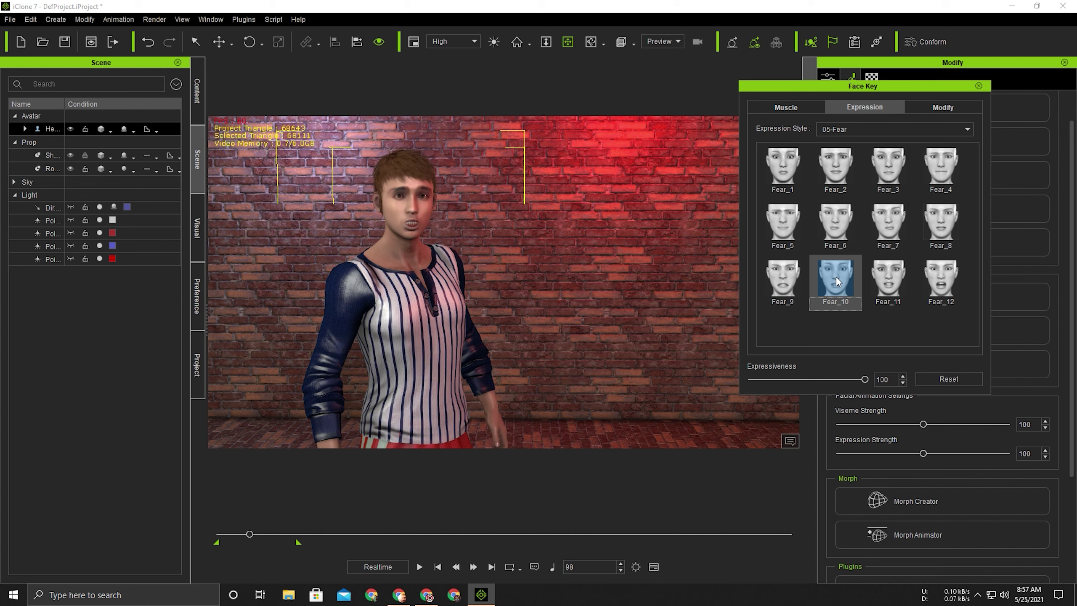
pyautogui.click(786, 274)
pyautogui.click(784, 228)
pyautogui.click(780, 161)
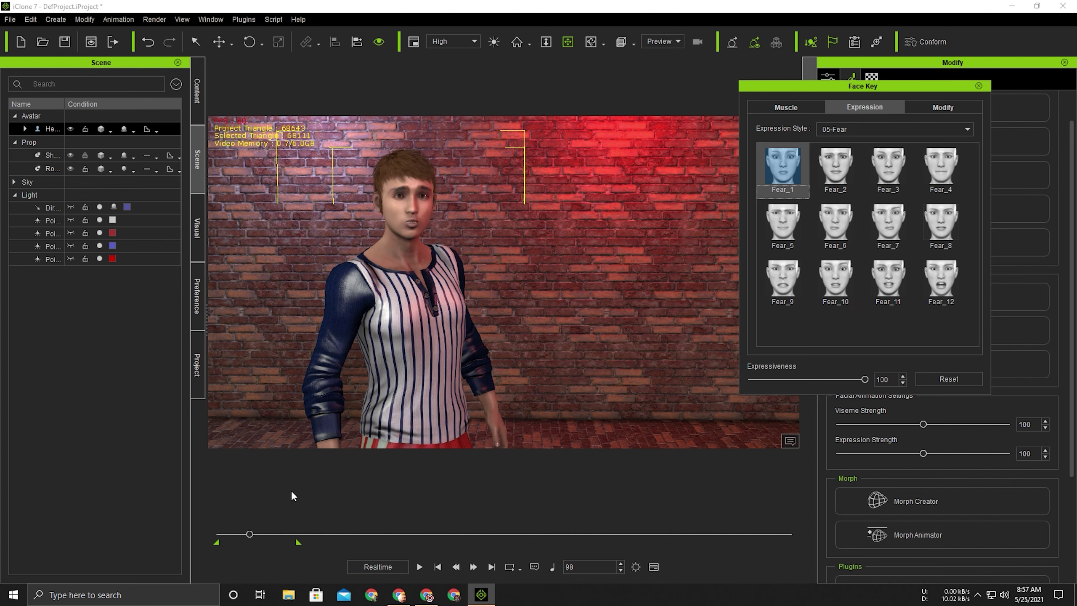
# At frame 173, try the 06-Surprise presets Surprise_2, Surprise_6 and Surprise_10
pyautogui.moveTo(249, 535); pyautogui.dragTo(274, 535)
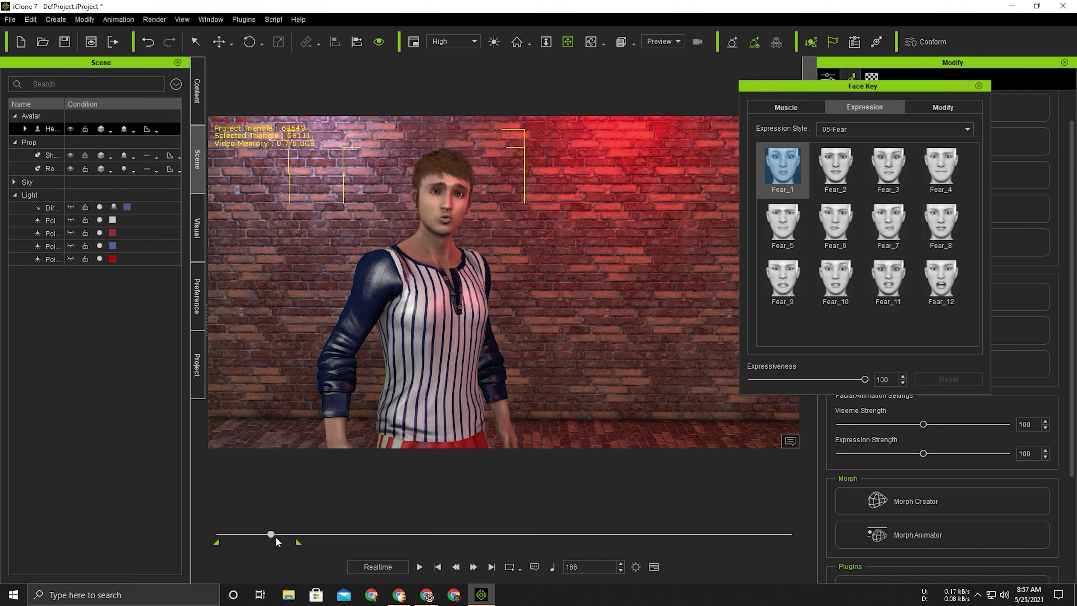
pyautogui.click(894, 132)
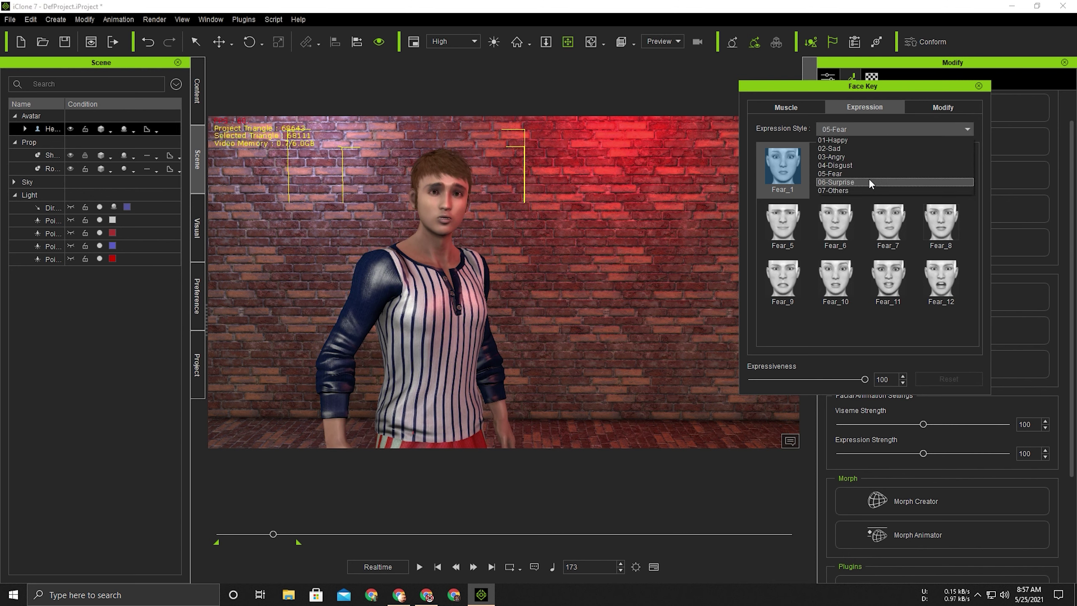
pyautogui.click(866, 178)
pyautogui.click(837, 181)
pyautogui.click(841, 225)
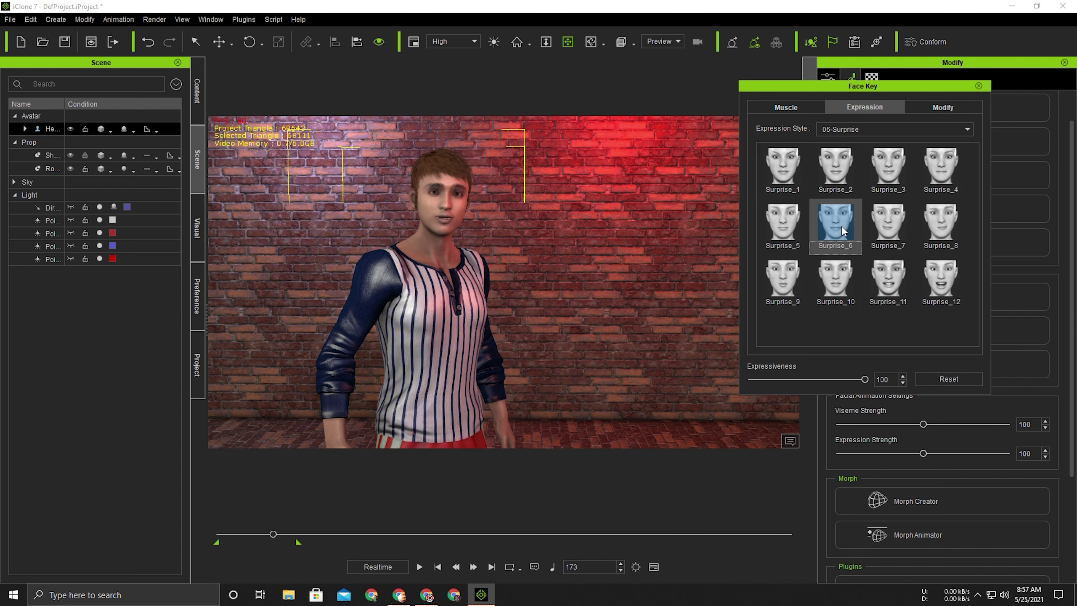
pyautogui.click(836, 275)
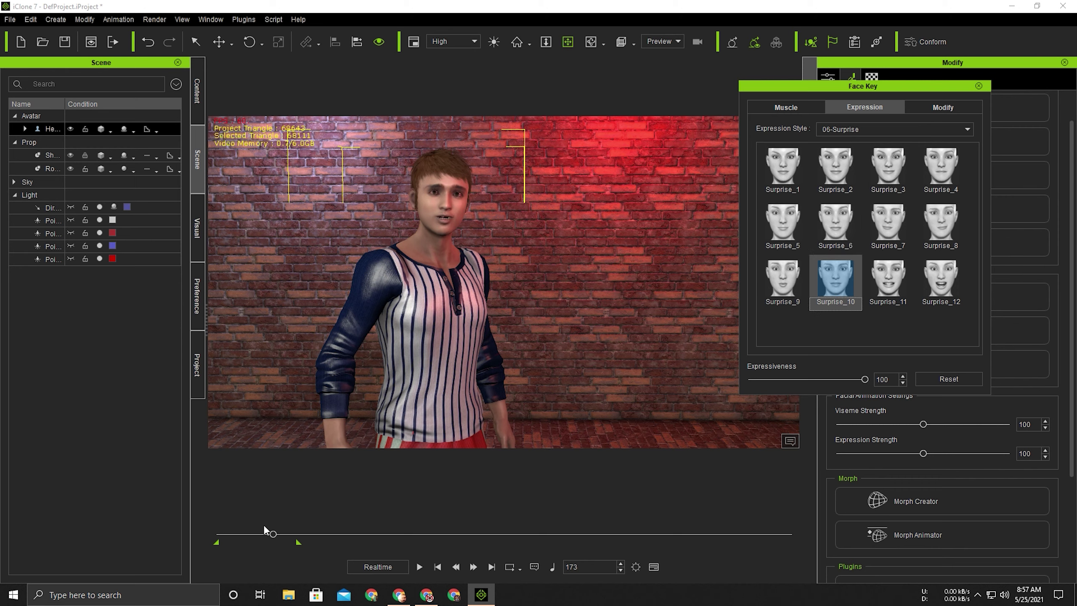
# At frame 243, set the Surprise_10 expressiveness to 0 and close the face key editor
pyautogui.moveTo(271, 534); pyautogui.dragTo(297, 535)
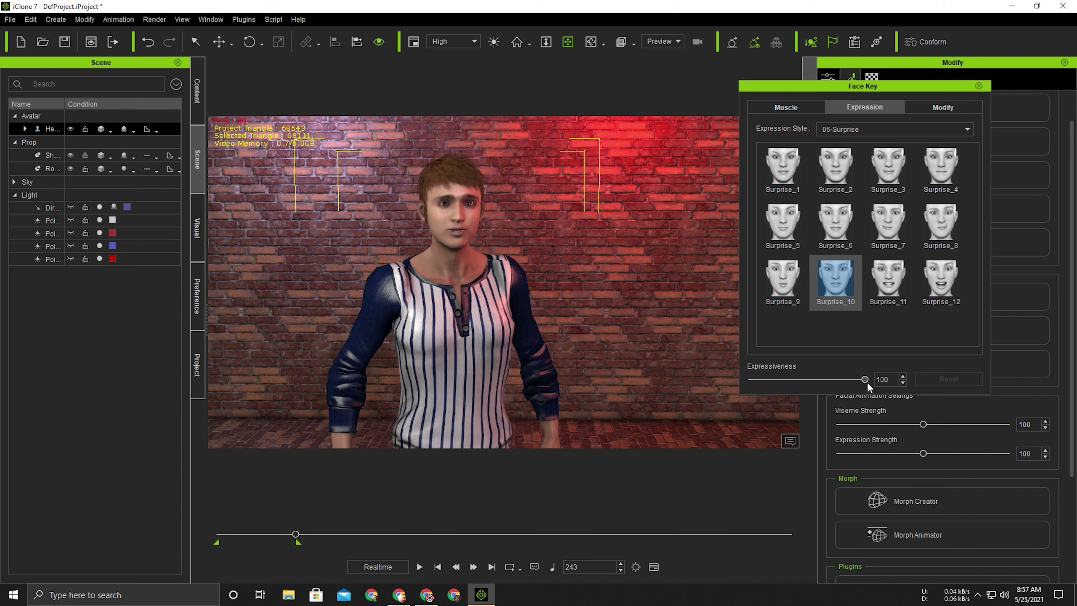
pyautogui.moveTo(864, 380); pyautogui.dragTo(136, 401)
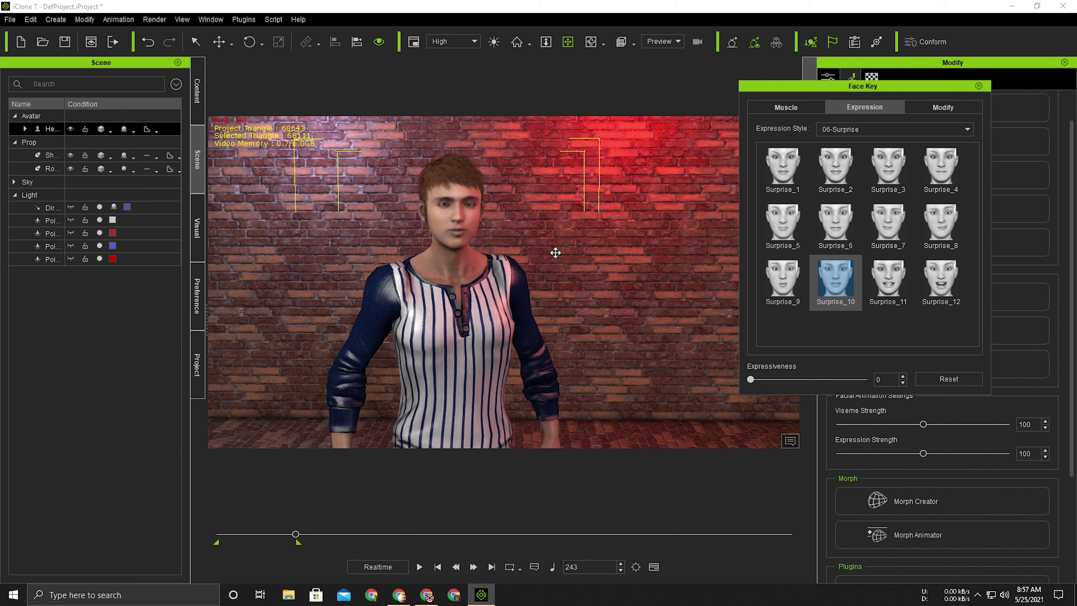
pyautogui.click(932, 373)
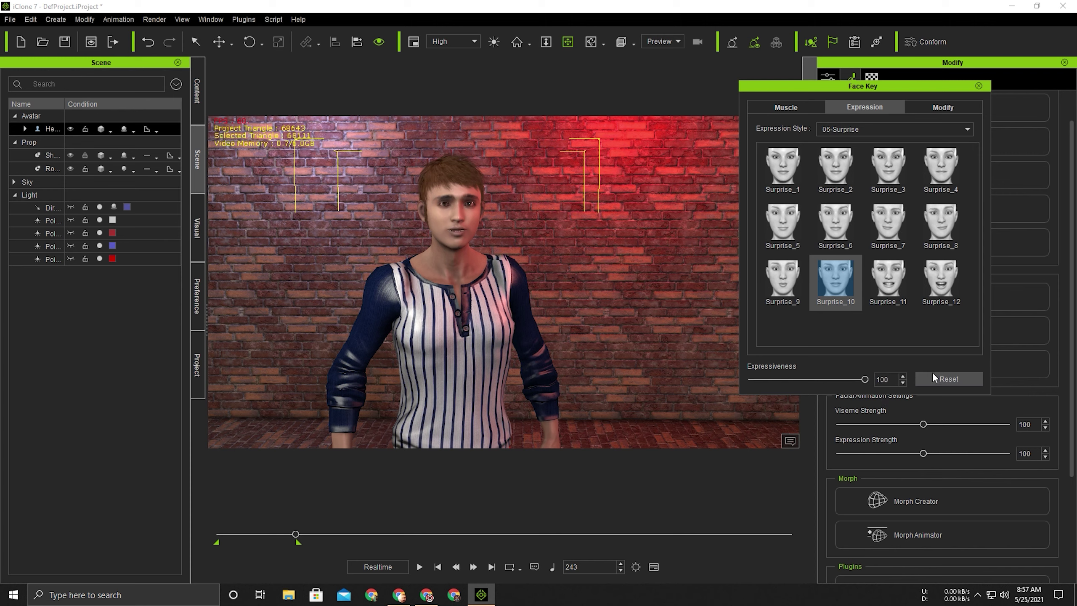
pyautogui.click(856, 127)
pyautogui.click(856, 127)
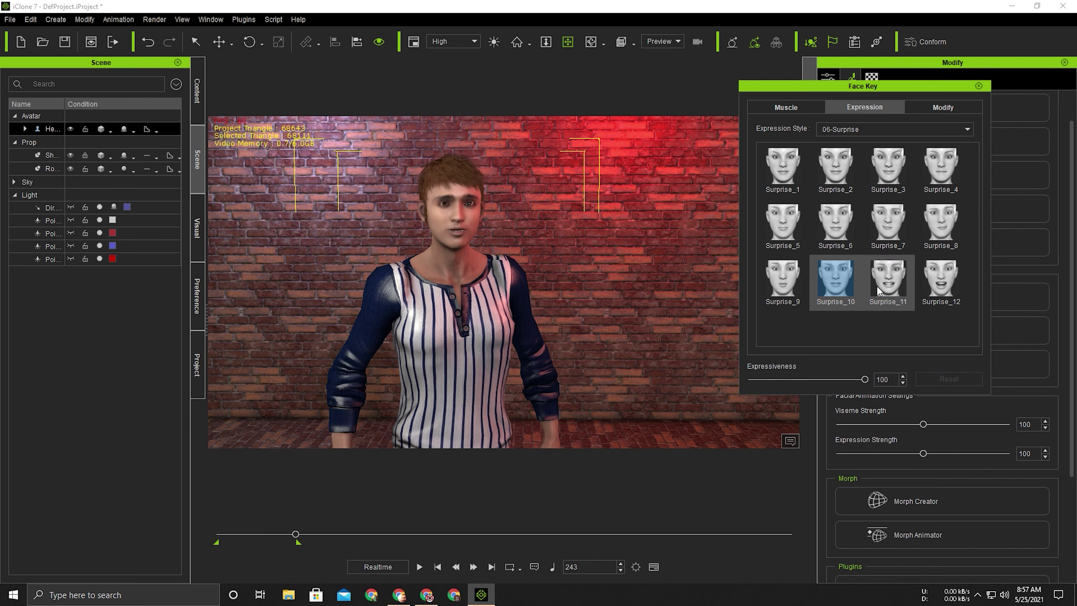
pyautogui.moveTo(865, 379); pyautogui.dragTo(750, 379)
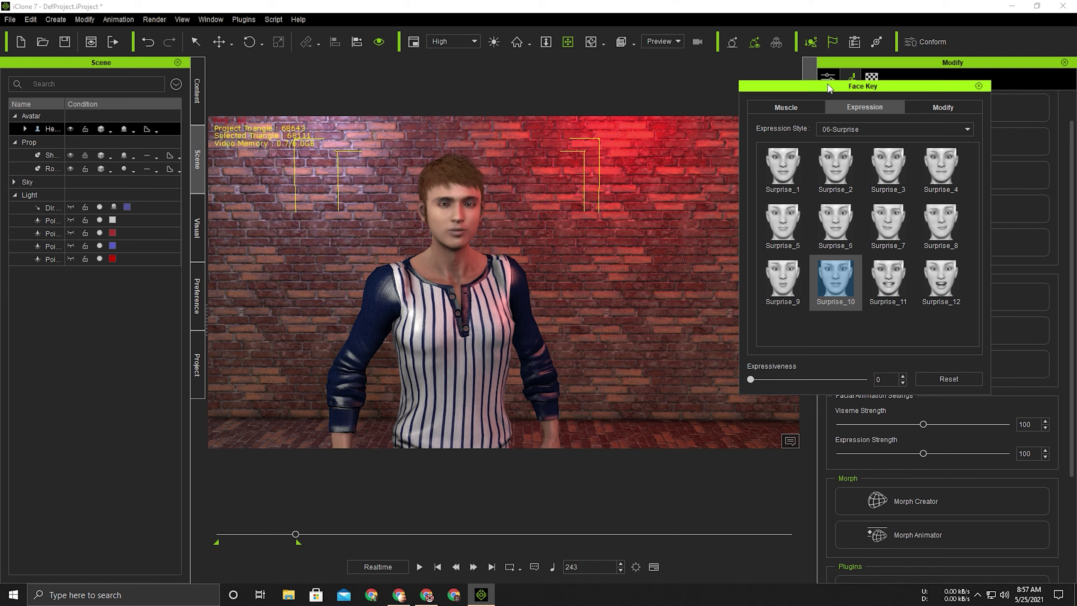
pyautogui.click(979, 86)
# Play the animation and scrub to frame 271 to review the new expressions
pyautogui.press('space')
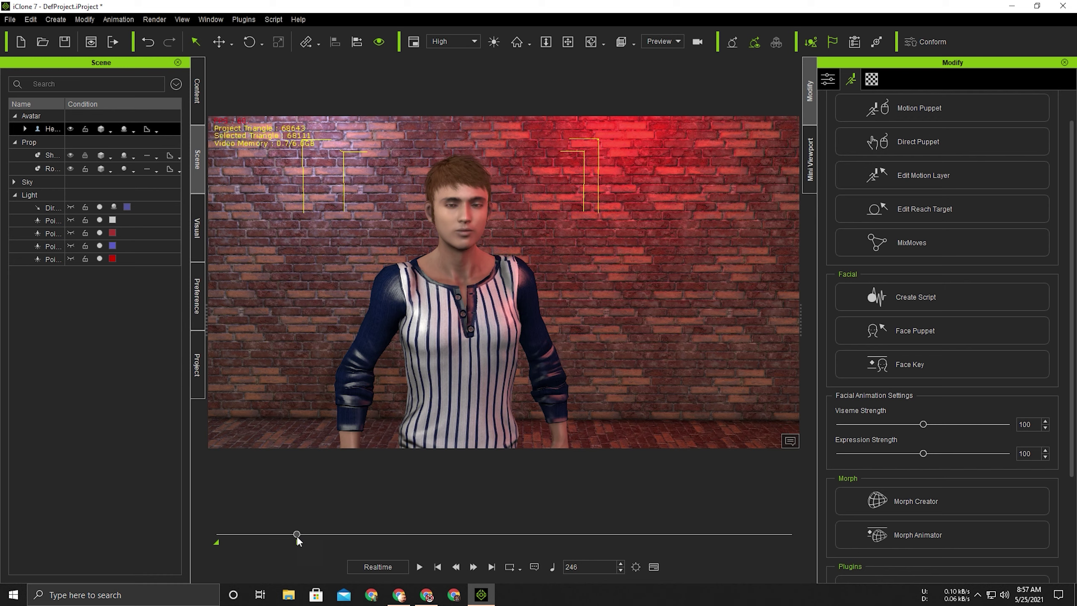
pyautogui.moveTo(295, 536)
pyautogui.mouseDown()
pyautogui.moveTo(217, 539)
pyautogui.moveTo(306, 535)
pyautogui.mouseUp()
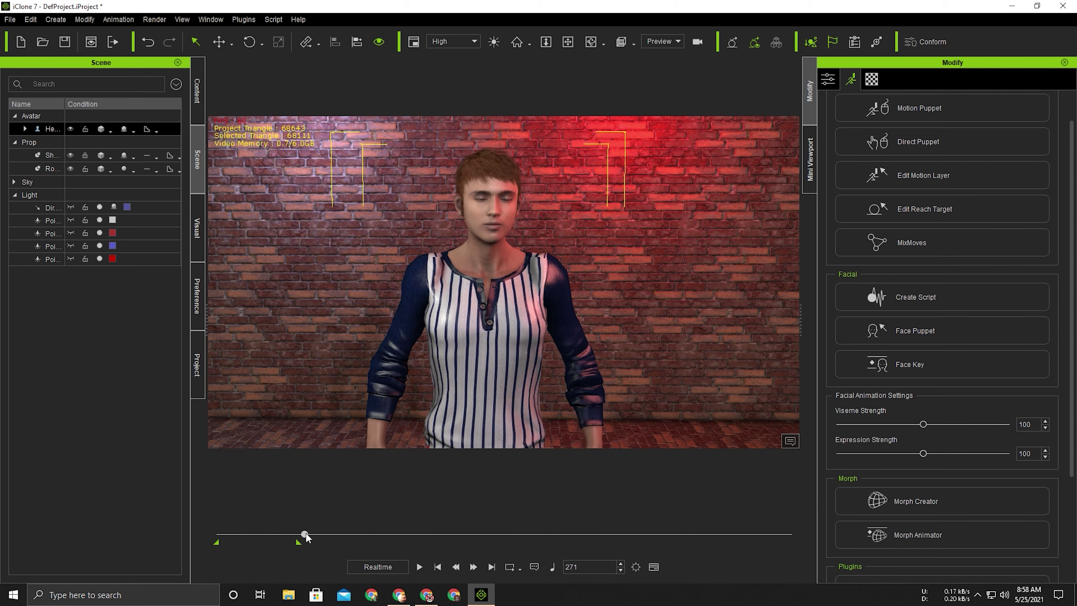